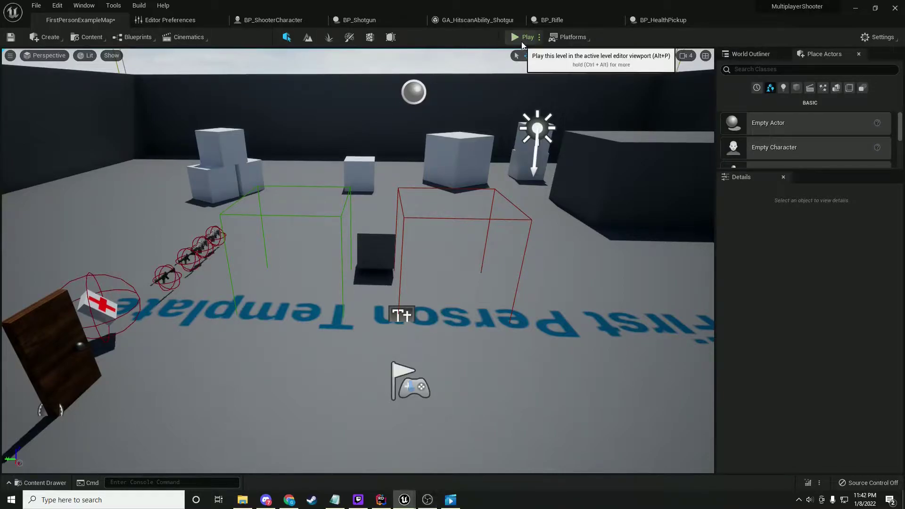
Step: Play the level in the viewport, fire the rifle near the enemy character and reload it
left_click(522, 41)
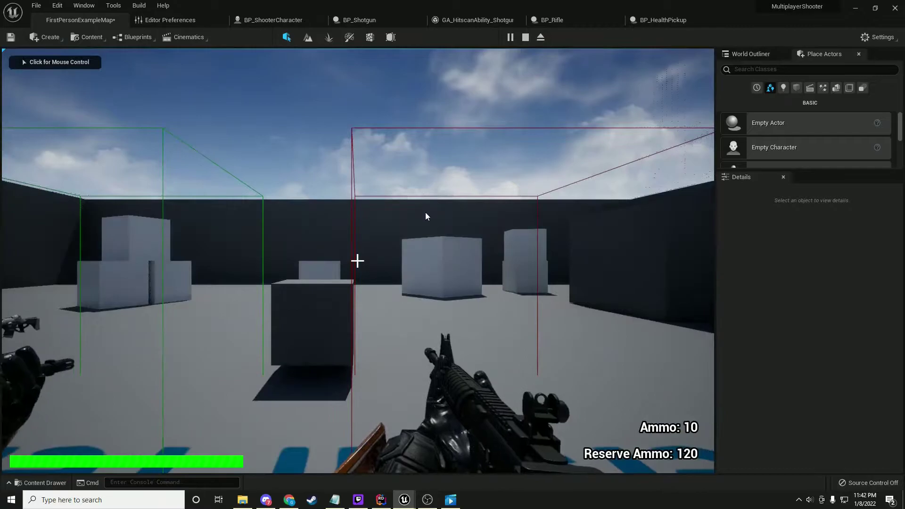
left_click(425, 213)
key("w")
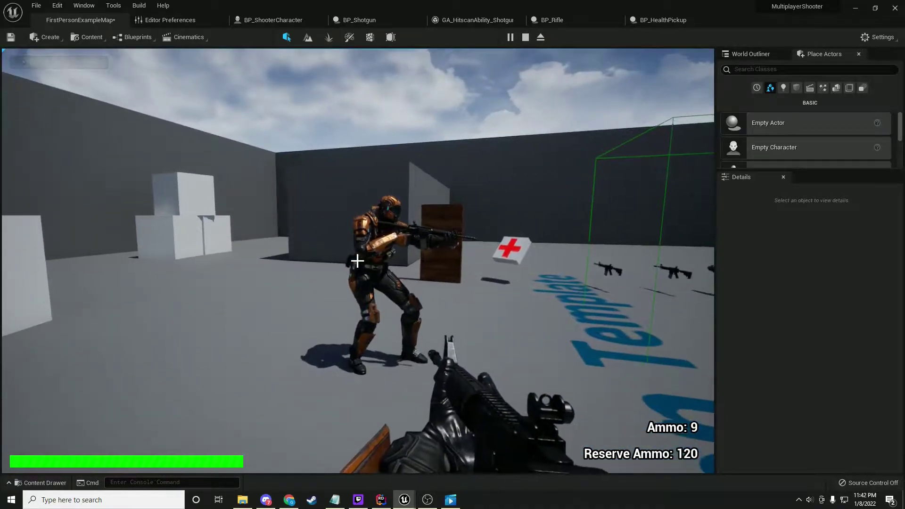
key("F8")
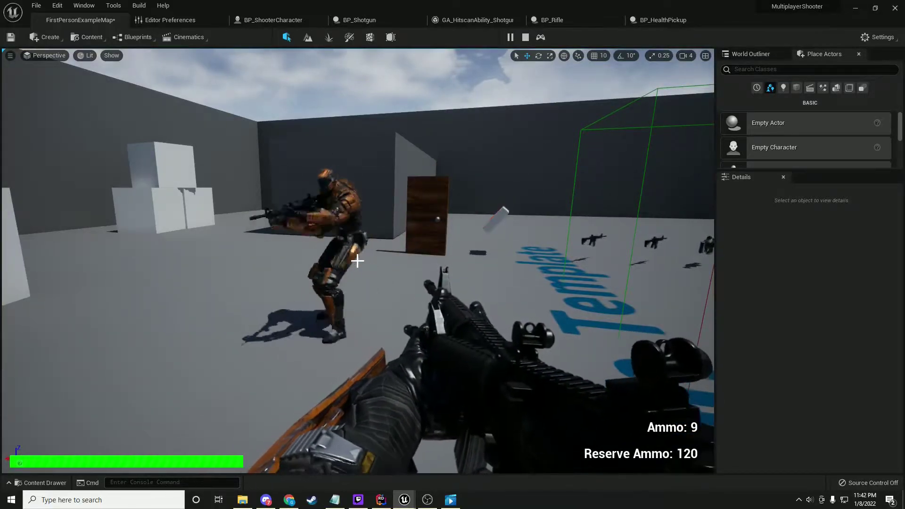
key("F8")
left_click(357, 261)
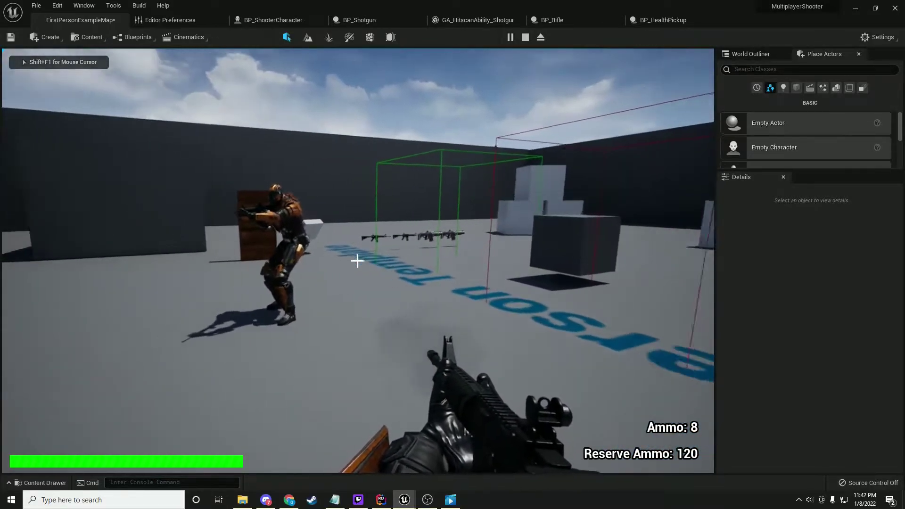
key("a")
key("d")
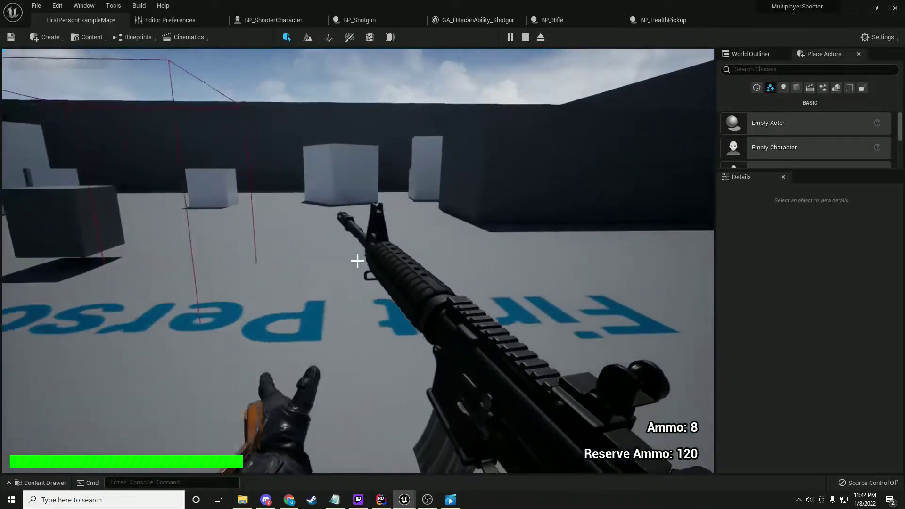
key("r")
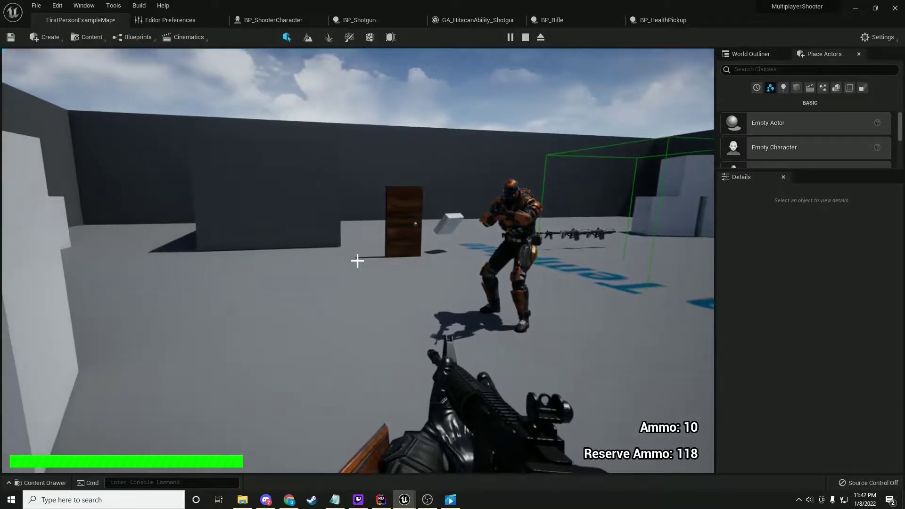
Step: Empty the rifle's full magazine of ten rounds and reload to test the reserve ammo count
left_click(357, 261)
left_click_drag(358, 260, 357, 261)
key("r")
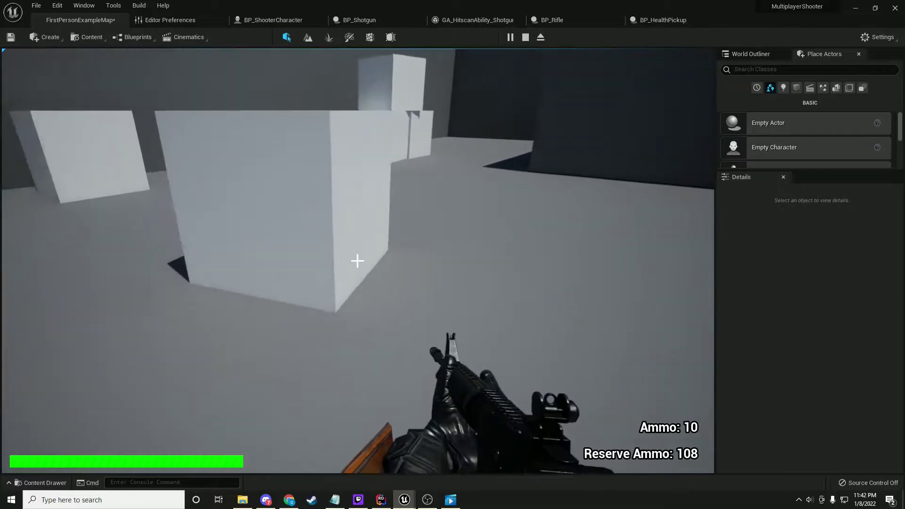
Step: Fire five rounds around the white cubes and reload to test a partial-magazine reload
left_click(358, 261)
left_click(358, 261)
left_click(358, 261)
left_click(358, 261)
left_click(357, 261)
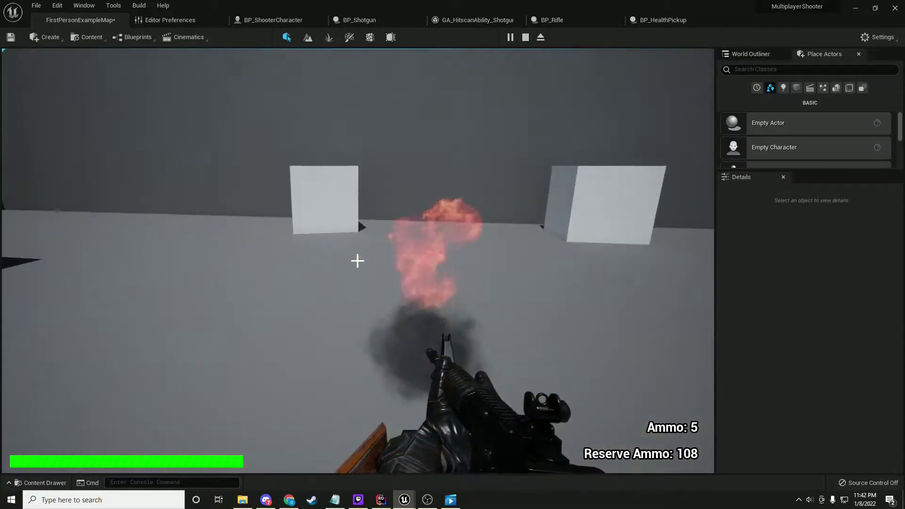
key("r")
key("r")
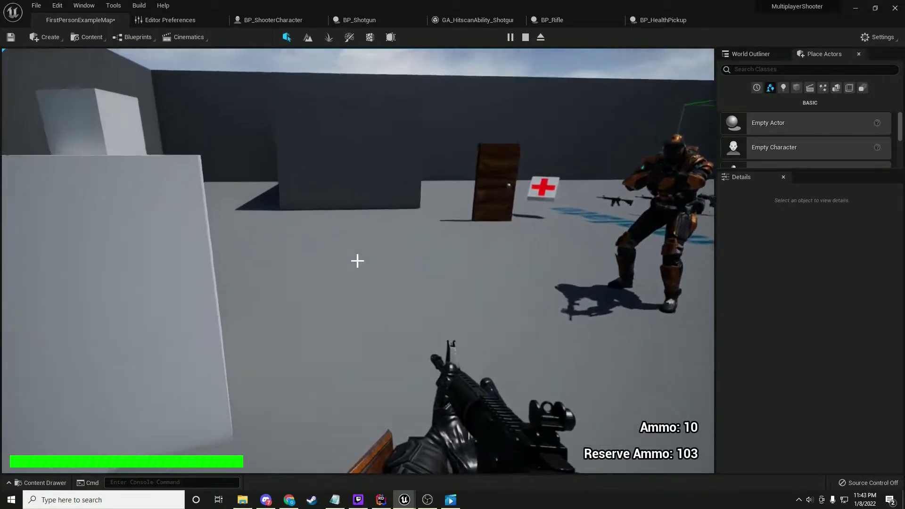
Step: Repeat the partial-magazine test by firing five more rounds near the enemy character and reloading
left_click(357, 261)
left_click(357, 260)
left_click(358, 260)
left_click(357, 261)
left_click(357, 260)
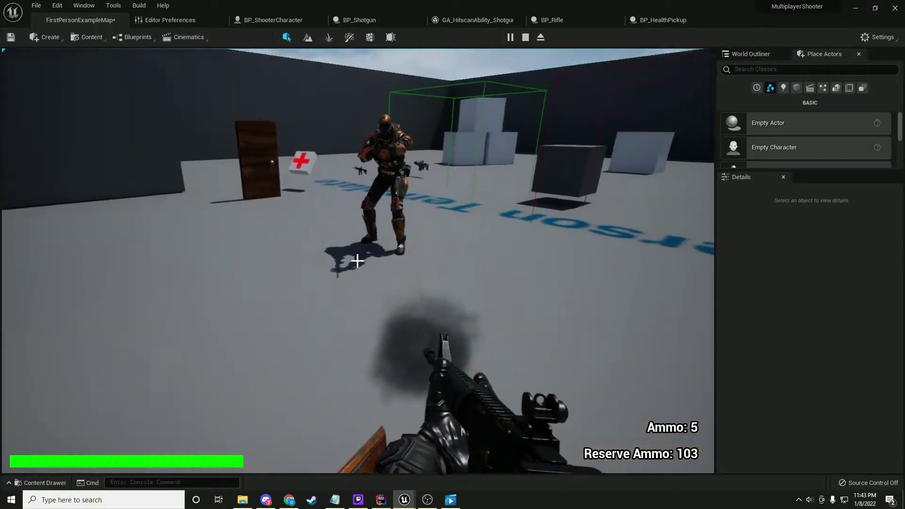
key("r")
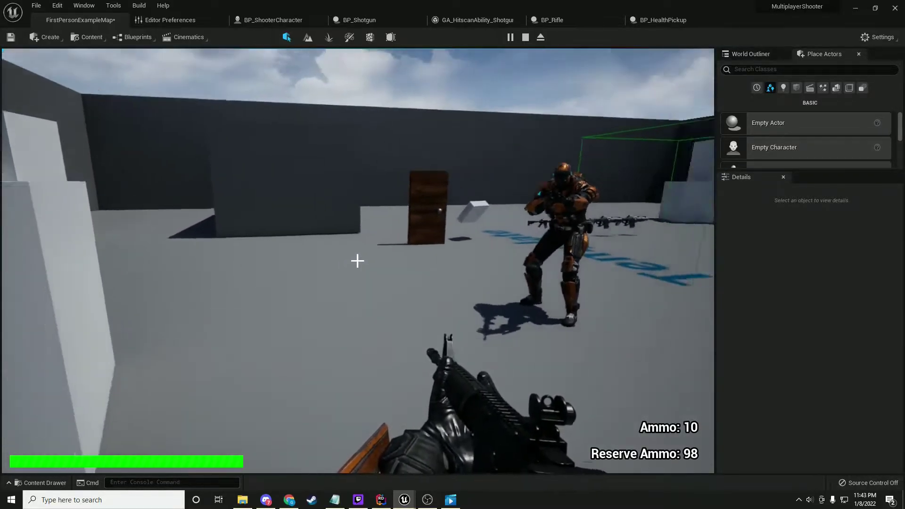
Step: Shoot the enemy character four times from different distances to check the damage numbers, and reload the rifle
key("w")
key("s")
key("w")
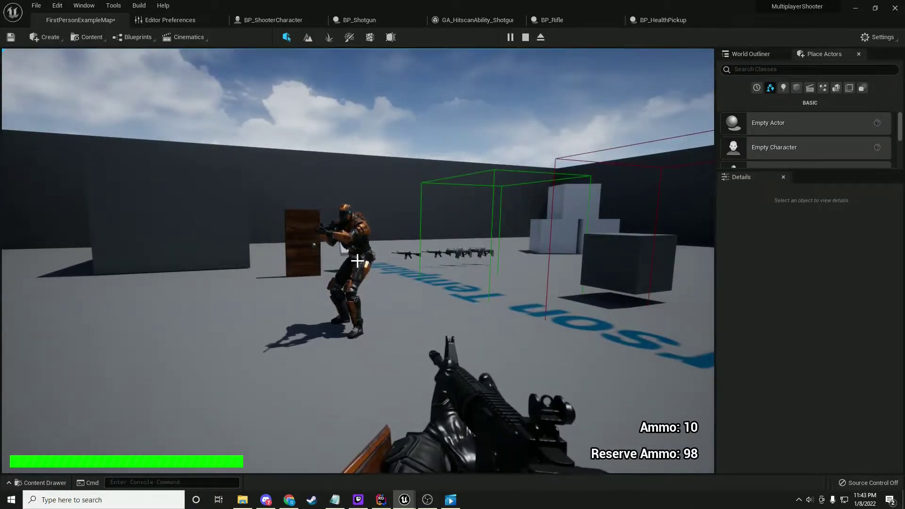
left_click(357, 260)
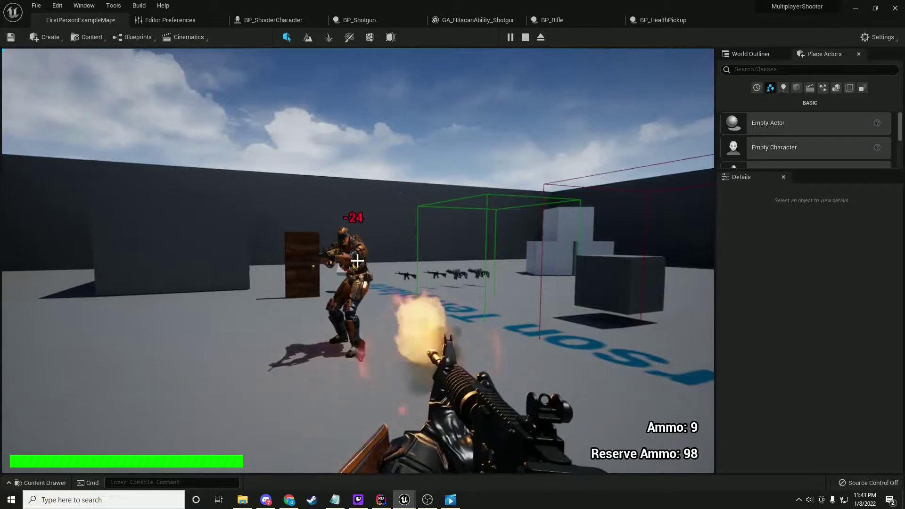
left_click(357, 260)
left_click(357, 260)
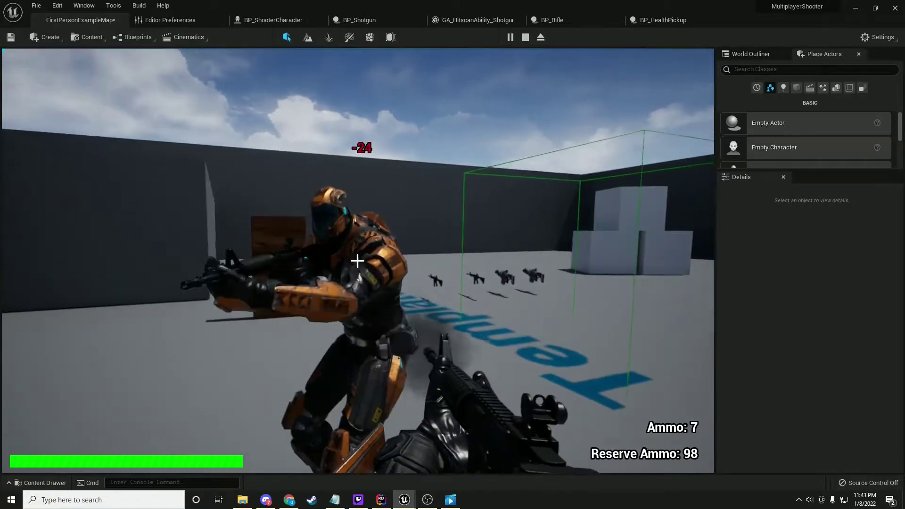
left_click(357, 260)
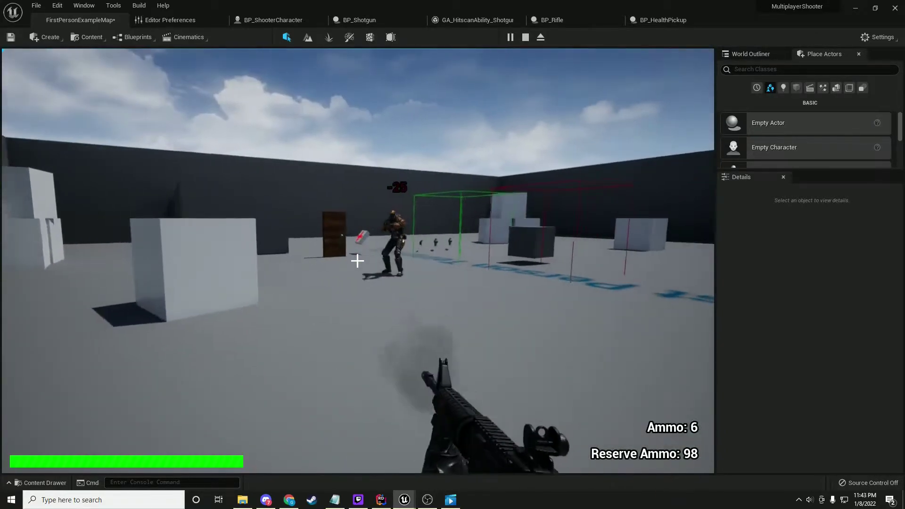
key("w")
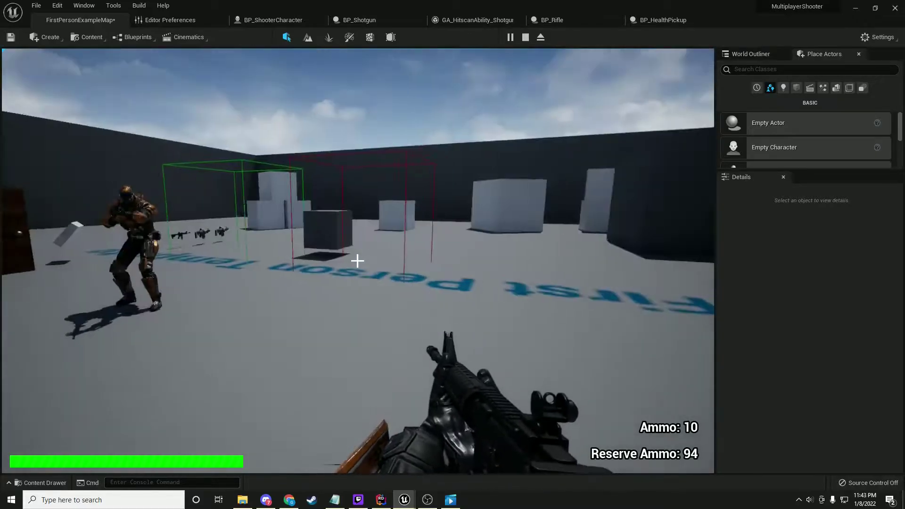
Step: Walk up to the dark floating cube, shoot it once at close range and reload the rifle
key("s")
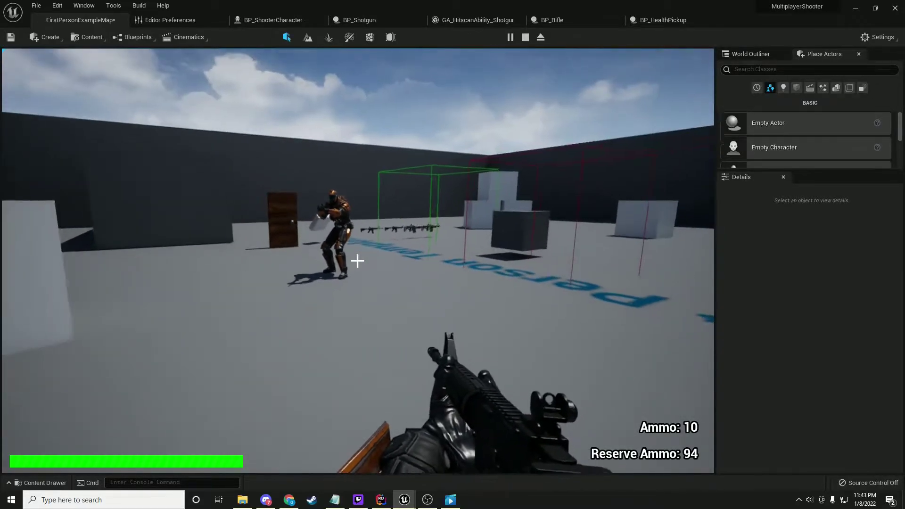
key("w")
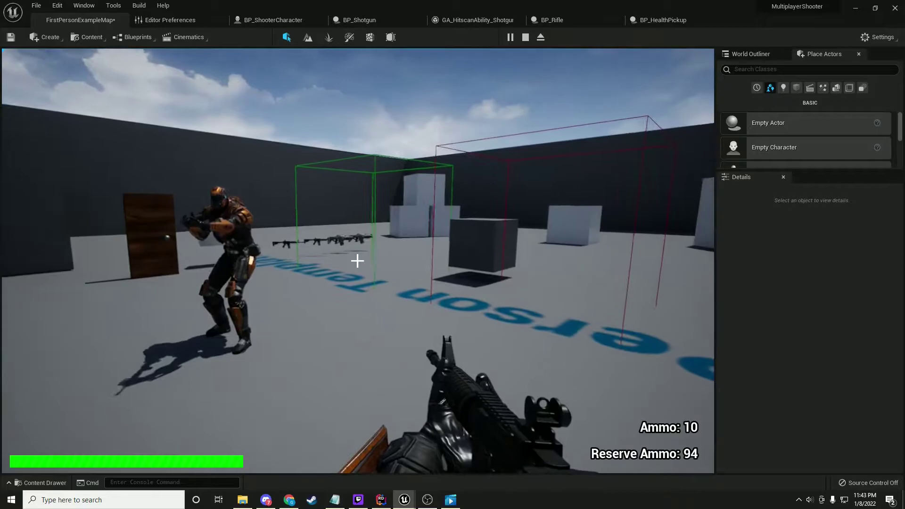
key("w")
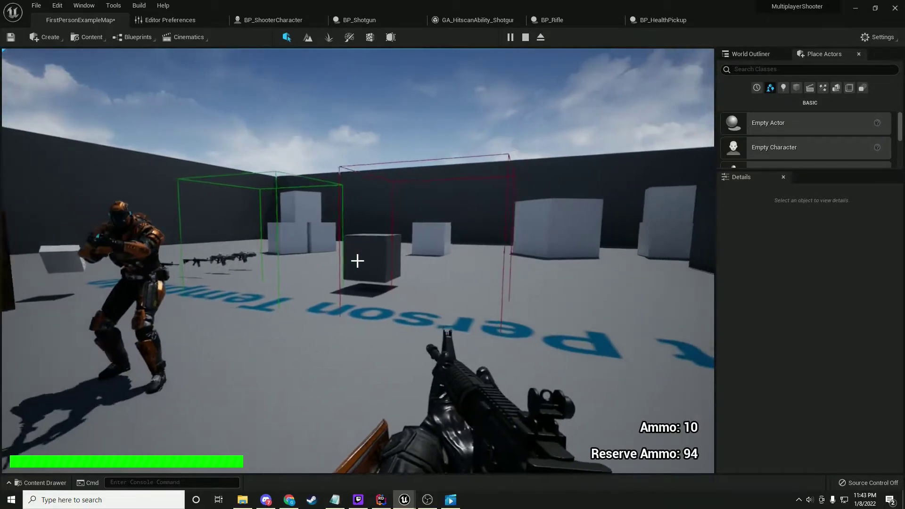
key("s")
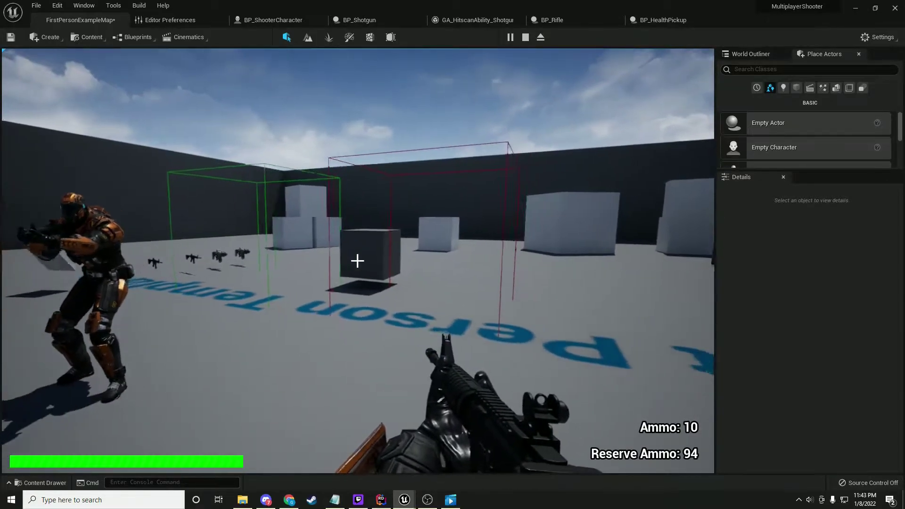
key("w")
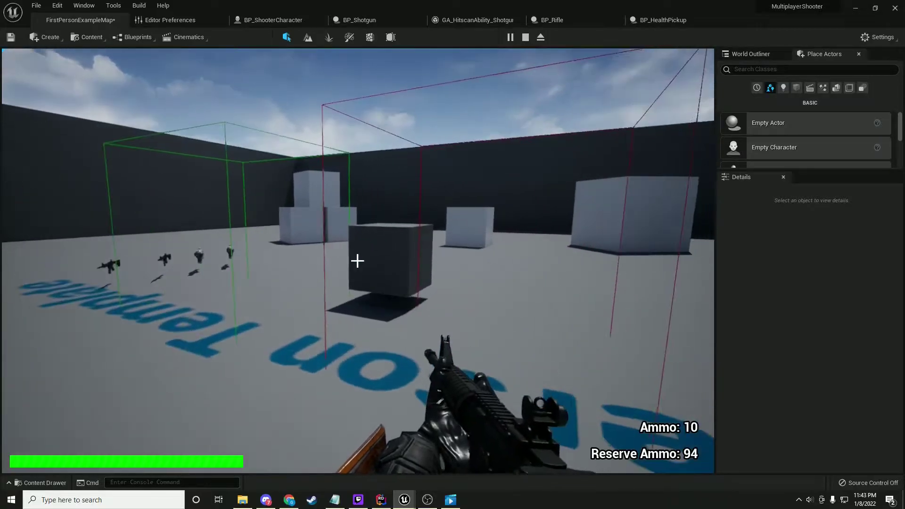
left_click(358, 261)
key("w")
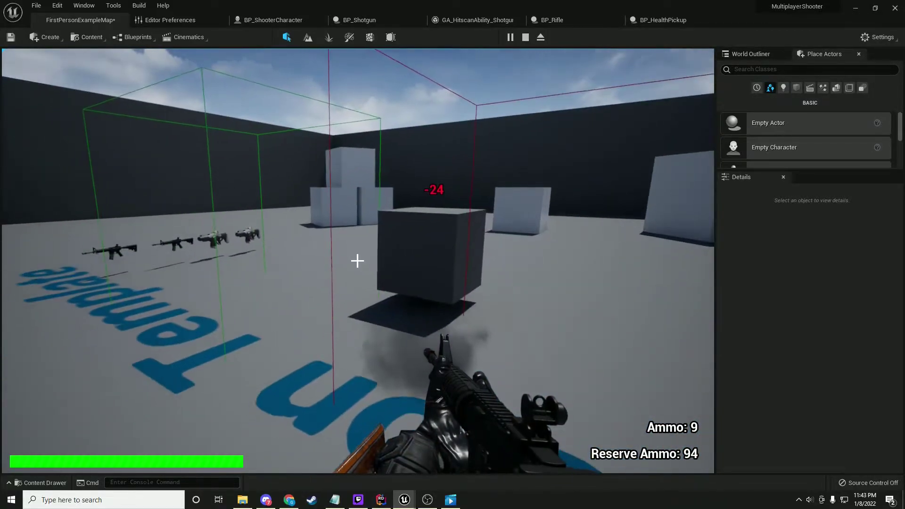
key("s")
key("r")
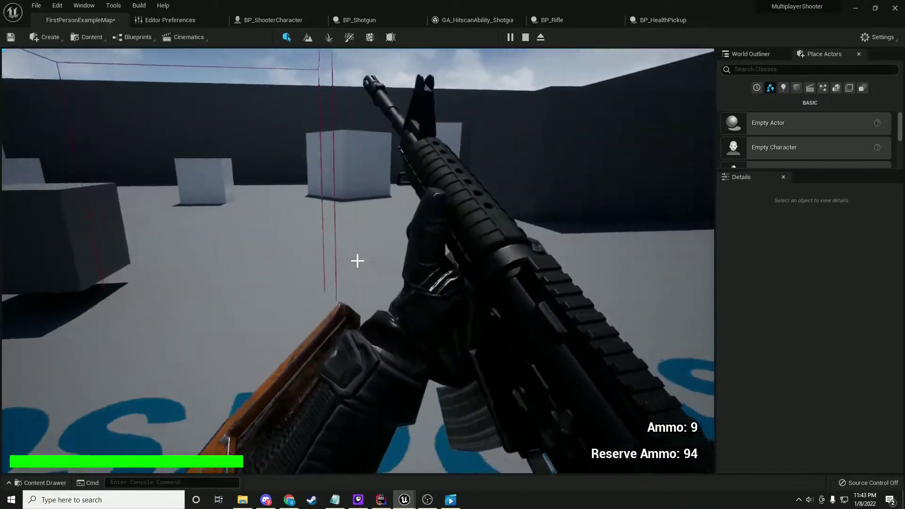
key("r")
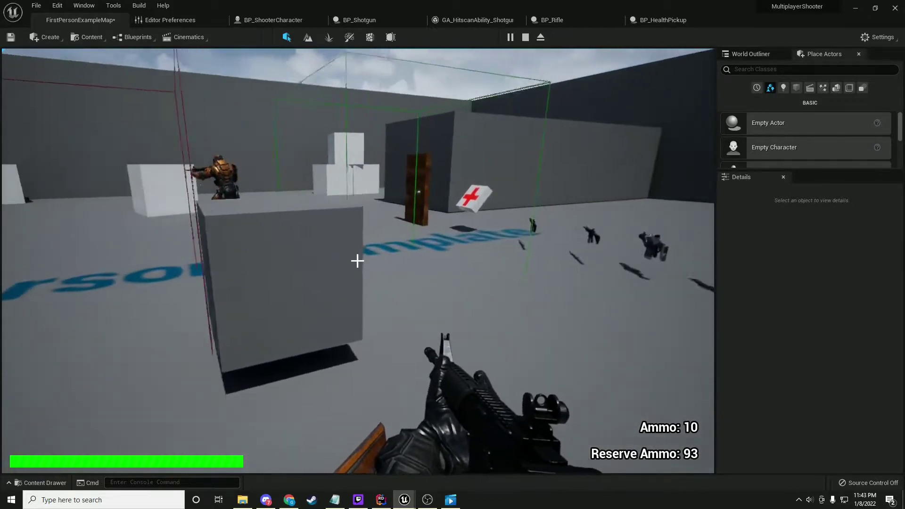
Step: Empty the magazine at the dark floating cube while backing away to test damage falloff over distance
left_click(357, 261)
key("s")
left_click(358, 261)
left_click(357, 261)
left_click(358, 261)
left_click(357, 260)
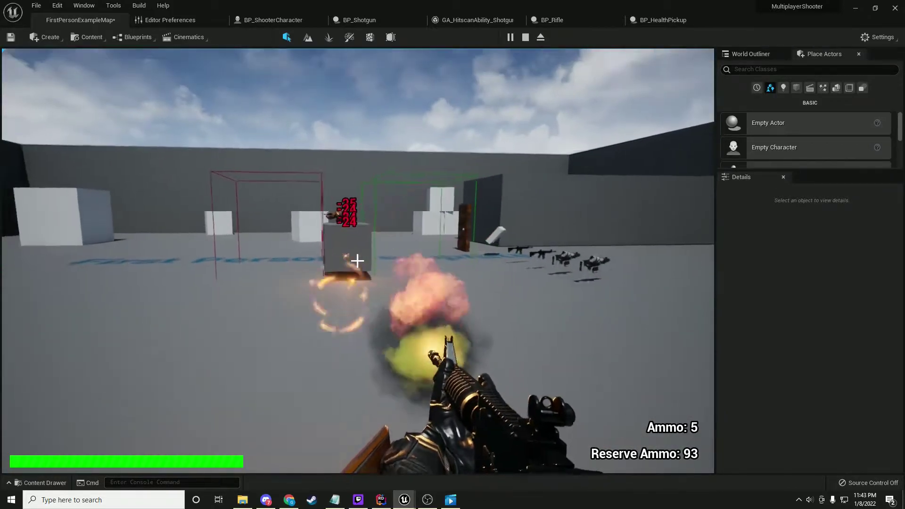
left_click(357, 261)
left_click(357, 261)
left_click(358, 261)
left_click(358, 261)
left_click(357, 261)
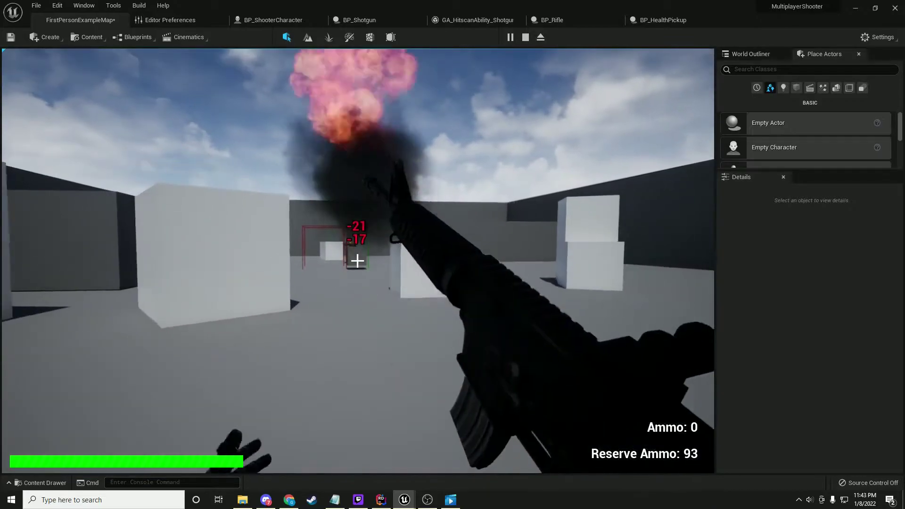
Step: Fire two more rounds at the dark floating cube from far away and reload the rifle
left_click(357, 260)
left_click(358, 261)
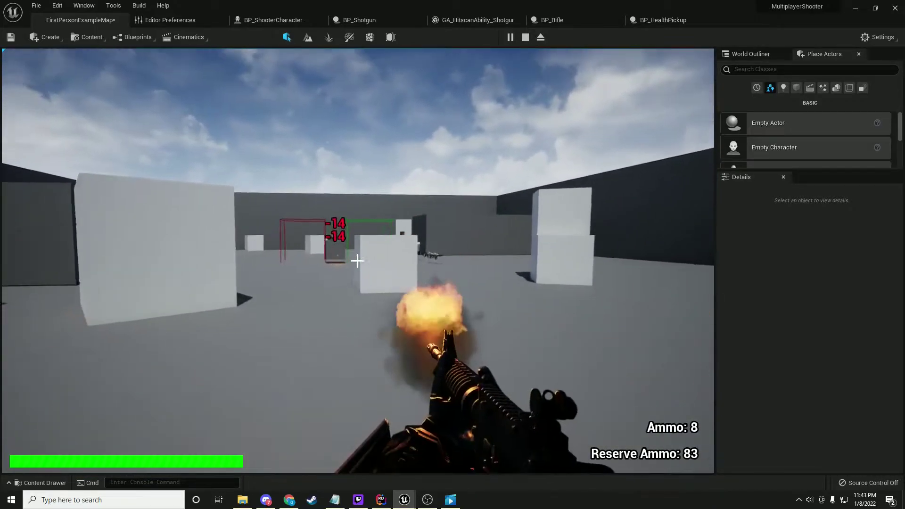
key("r")
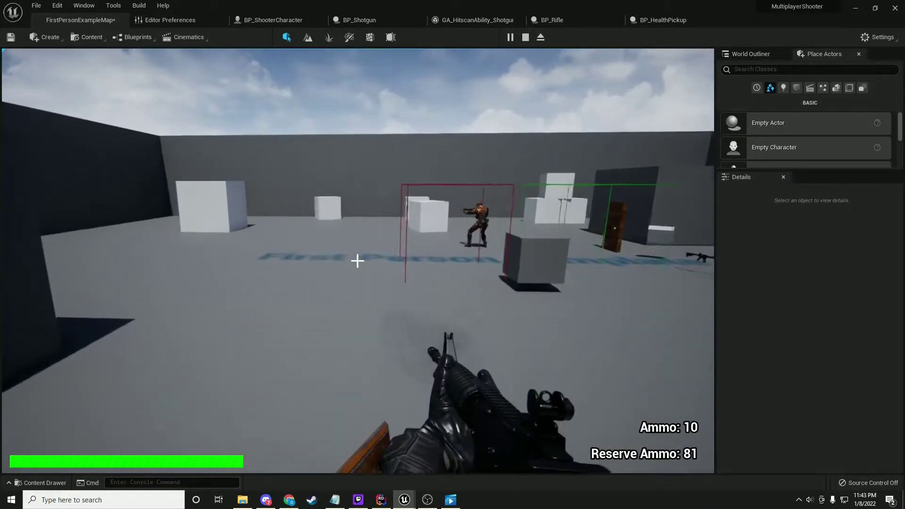
Step: Return to the enemy character's area, fire four rounds at the floor and reload the rifle
key("w")
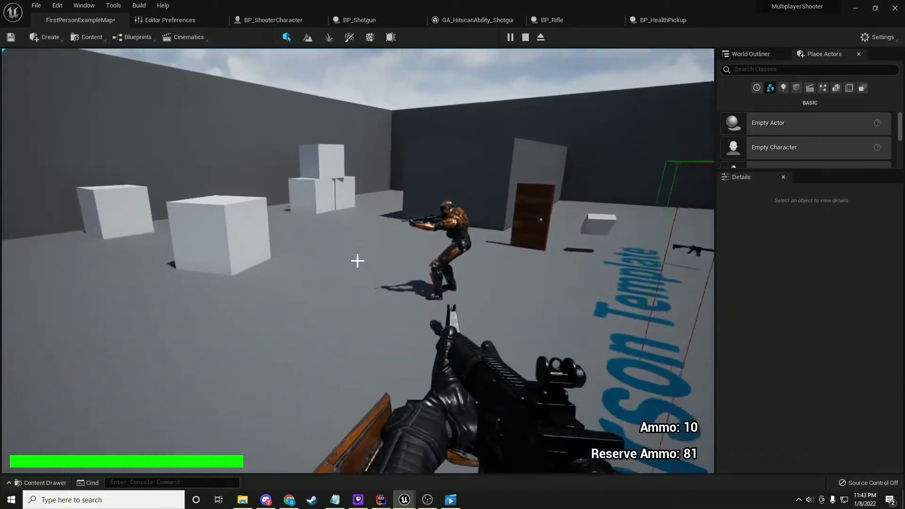
key("w")
key("a")
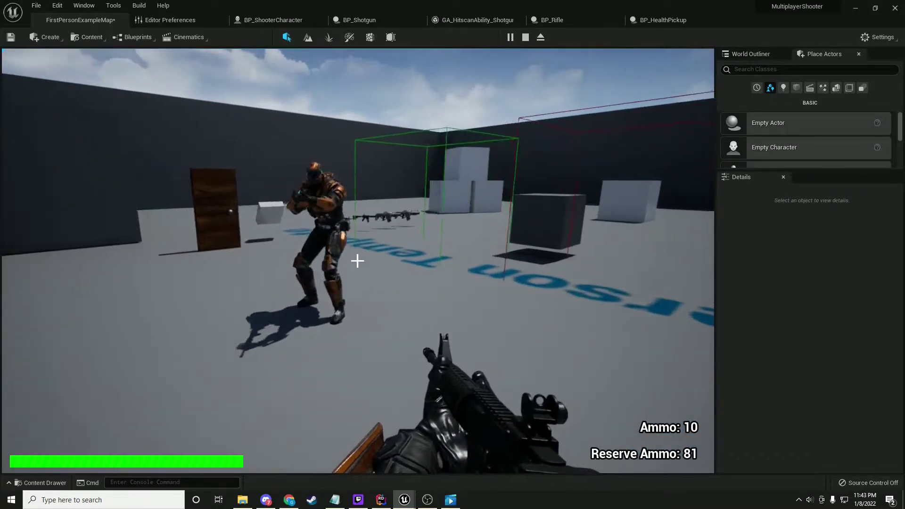
left_click(357, 260)
left_click(357, 261)
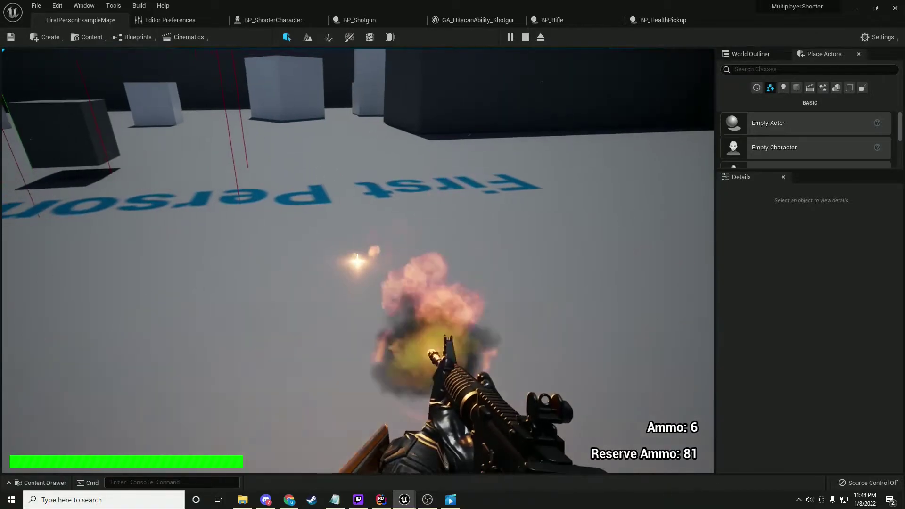
key("s")
key("a")
key("d")
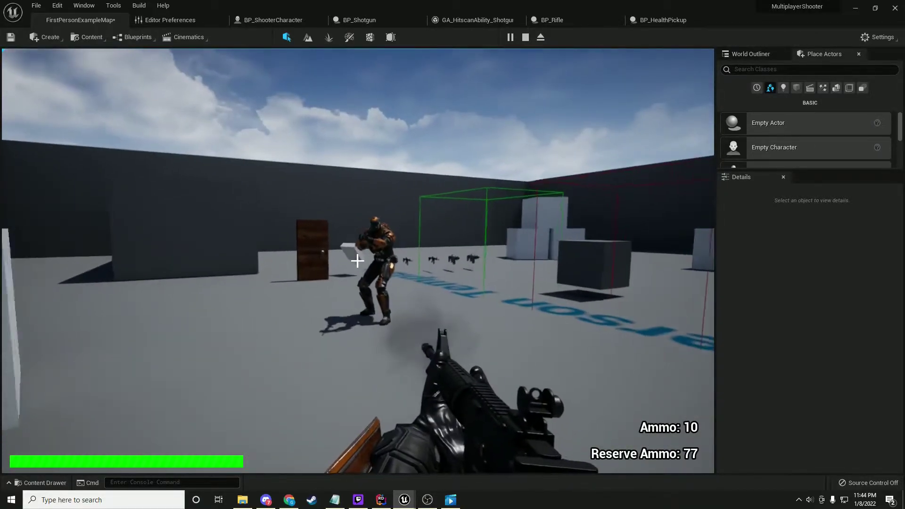
Step: Approach the enemy character, shoot it until it dies and start reloading the rifle
key("w")
key("w")
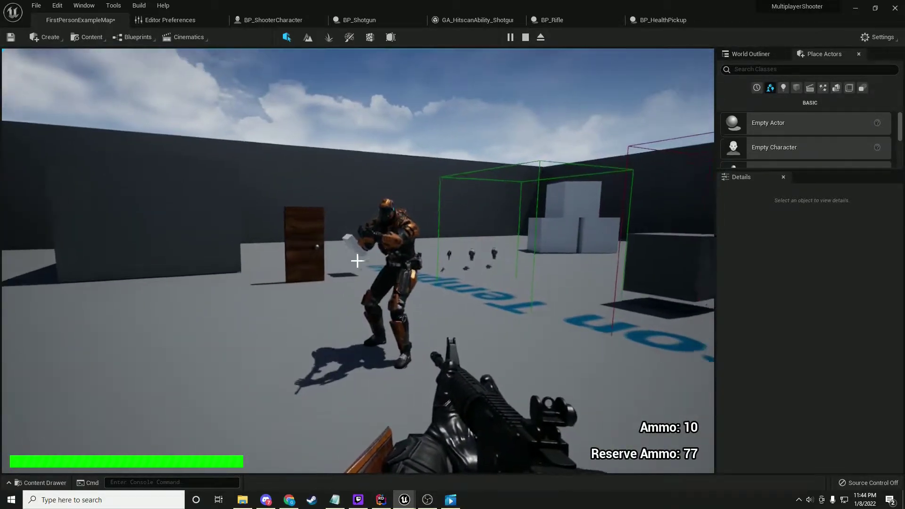
key("w")
left_click(357, 261)
left_click(358, 260)
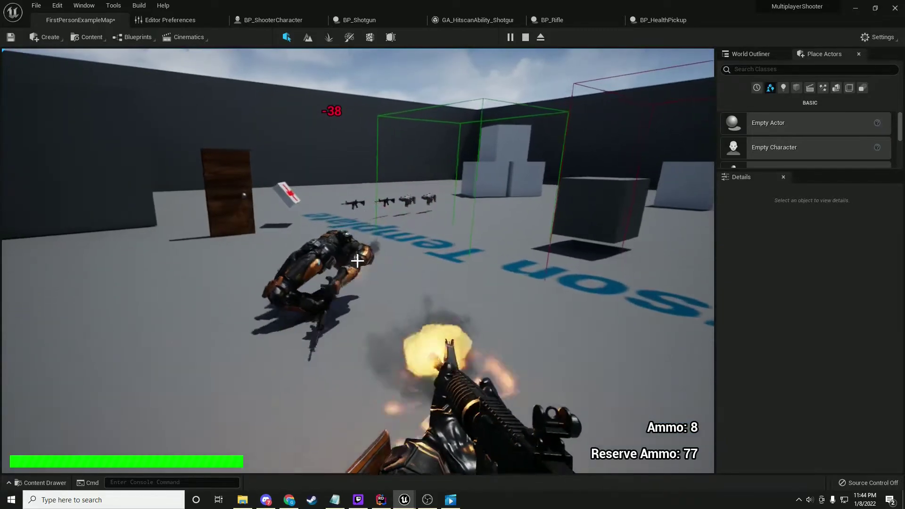
left_click(357, 261)
key("r")
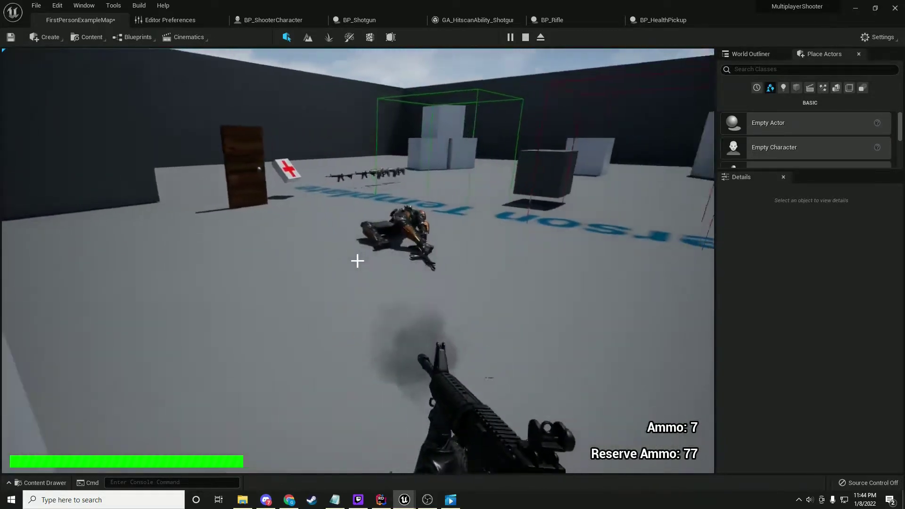
Step: Empty the rifle's magazine into the fallen enemy's body while circling it, and reload
left_click(358, 261)
left_click(358, 261)
left_click(358, 261)
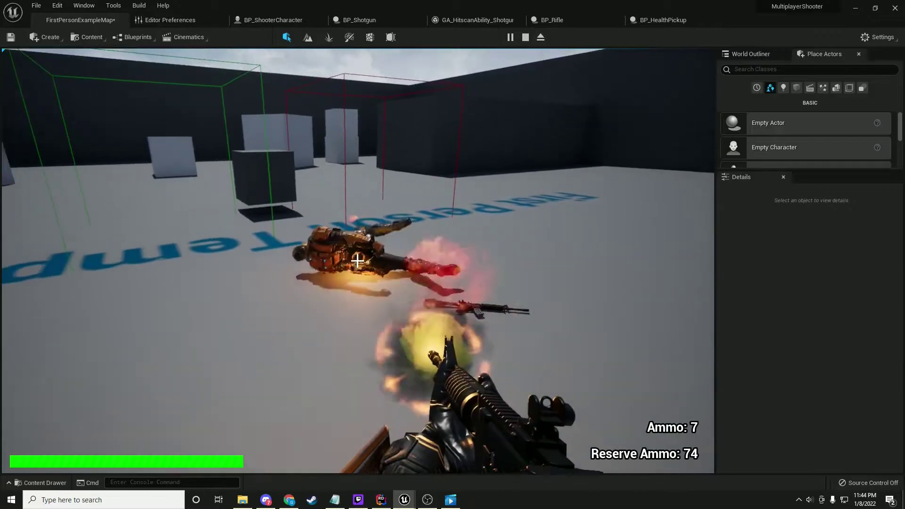
left_click(358, 261)
left_click(358, 261)
left_click(358, 260)
left_click(357, 261)
key("r")
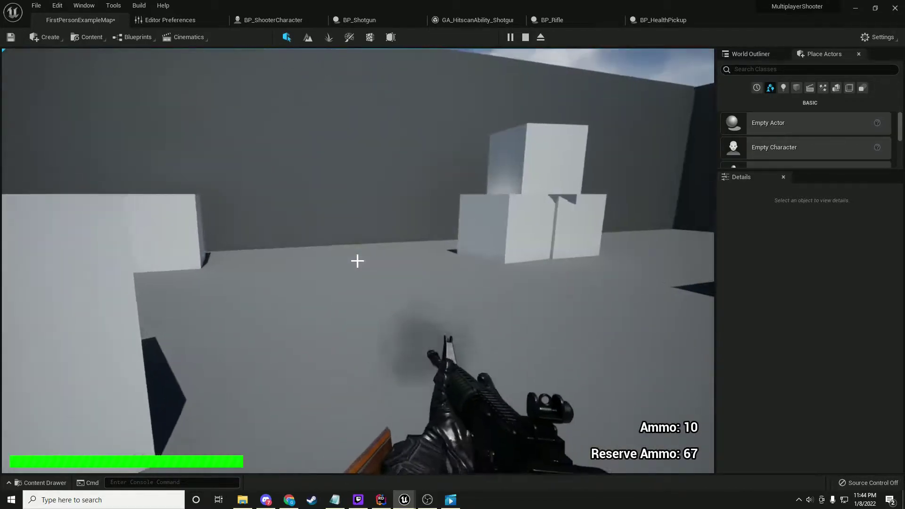
Step: Fire five rifle rounds around the white boxes and the fallen enemy, and reload the rifle
left_click(358, 260)
left_click(357, 261)
left_click(357, 261)
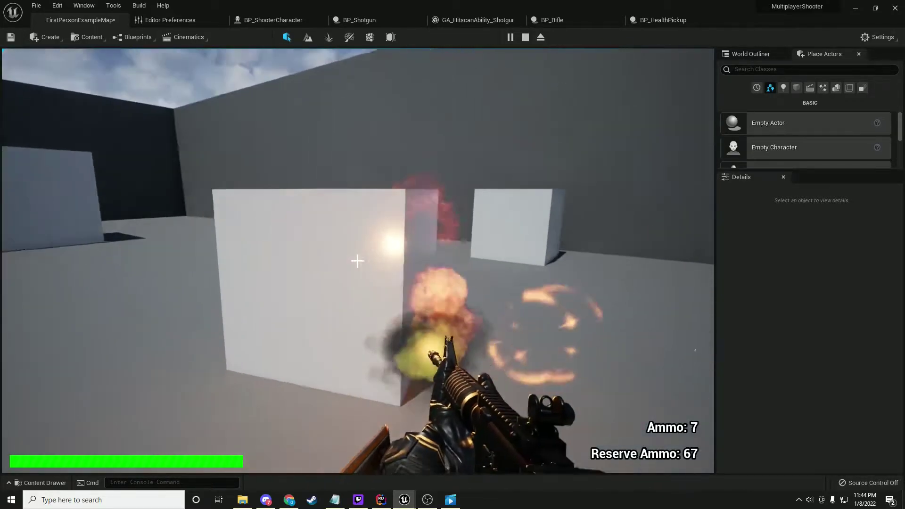
left_click(357, 260)
left_click(358, 261)
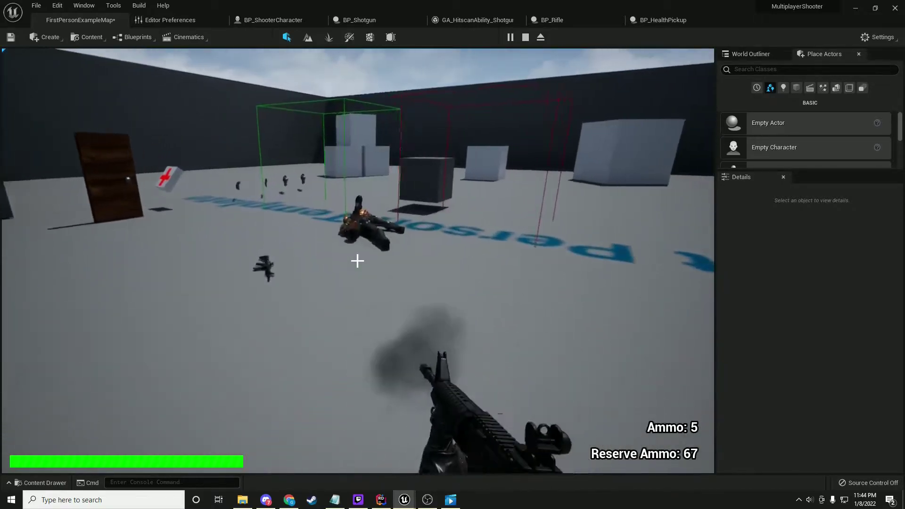
key("r")
Step: Shoot four more rounds at the fallen enemy's body to push it around, and reload the rifle
left_click(358, 260)
left_click(357, 261)
left_click(358, 260)
left_click(358, 260)
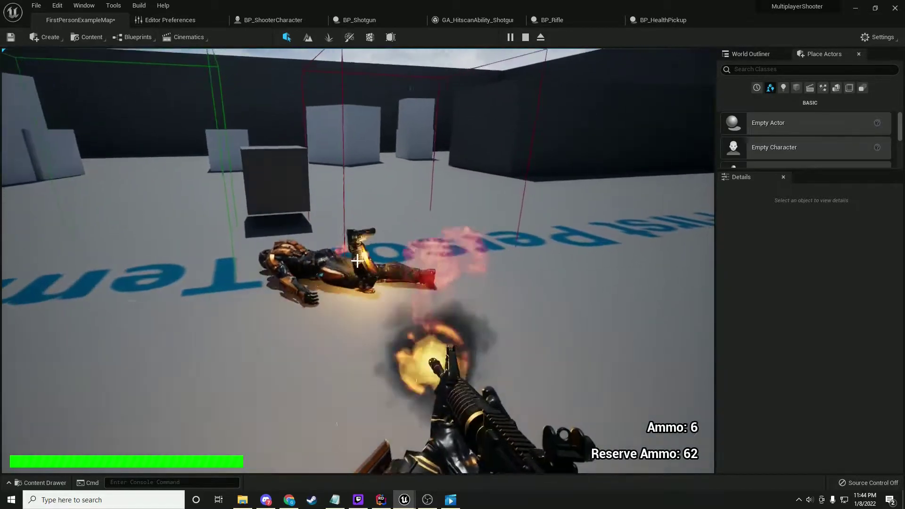
key("r")
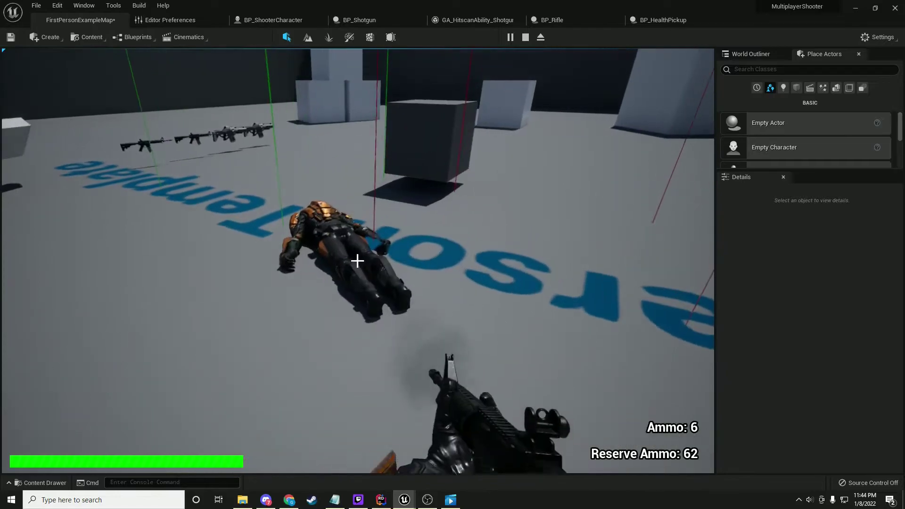
Step: Back away from the body and walk up to the wooden door to look over the health pickup and the floating weapons
key("s")
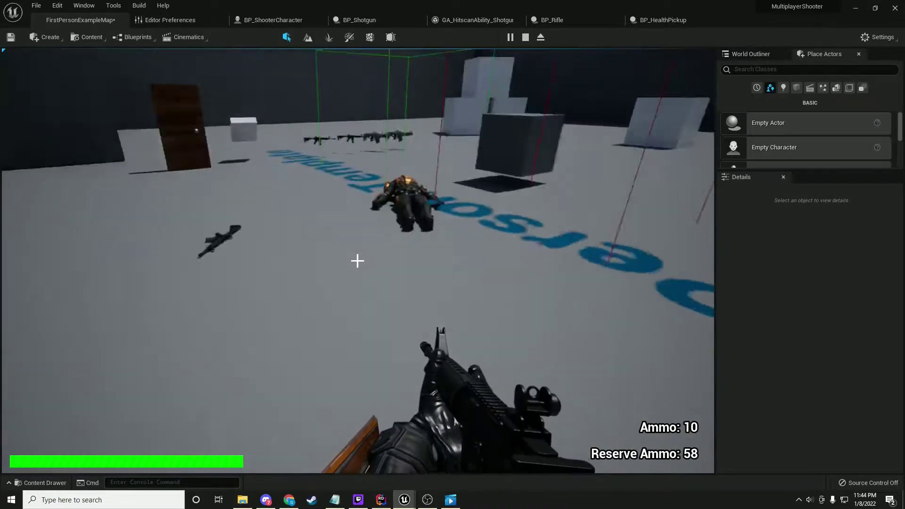
key("w")
key("s")
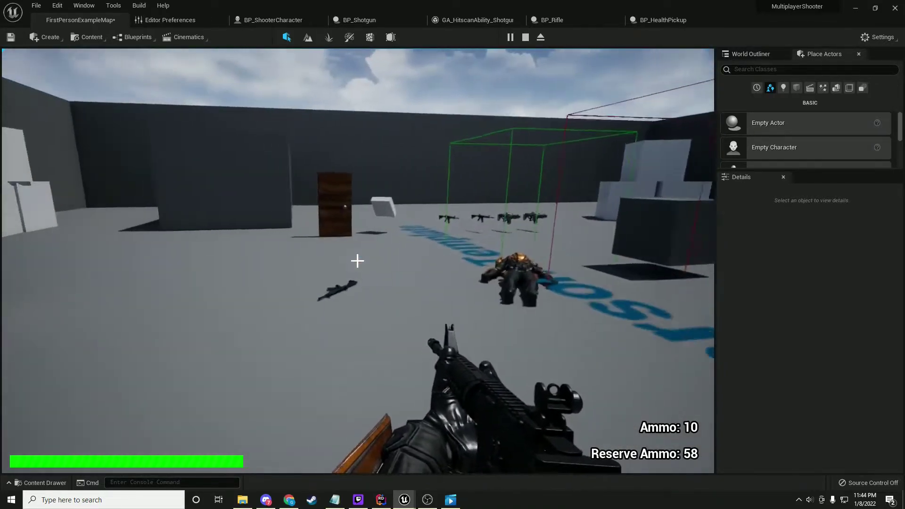
key("w")
key("w")
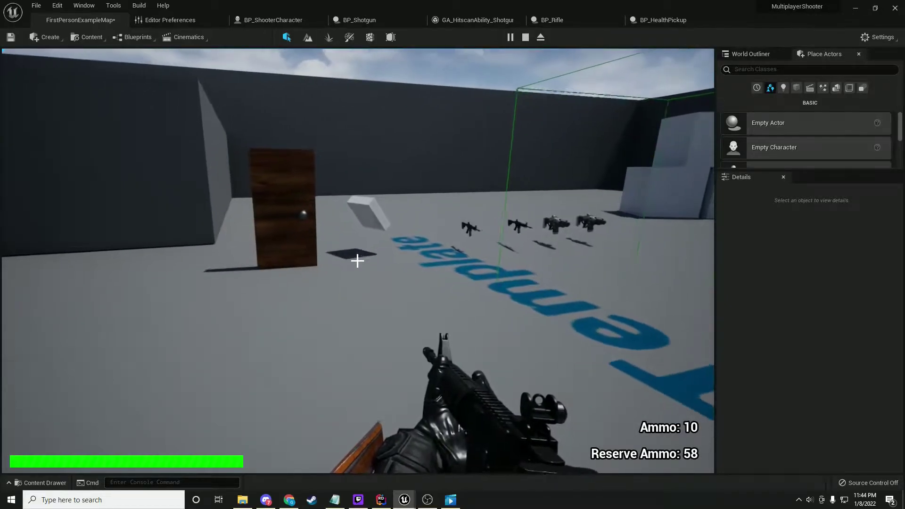
key("w")
key("s")
key("w")
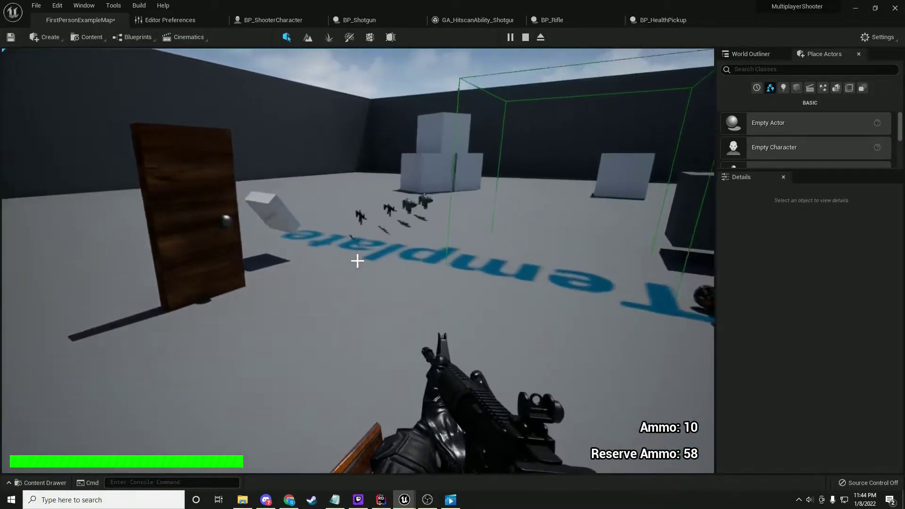
key("w")
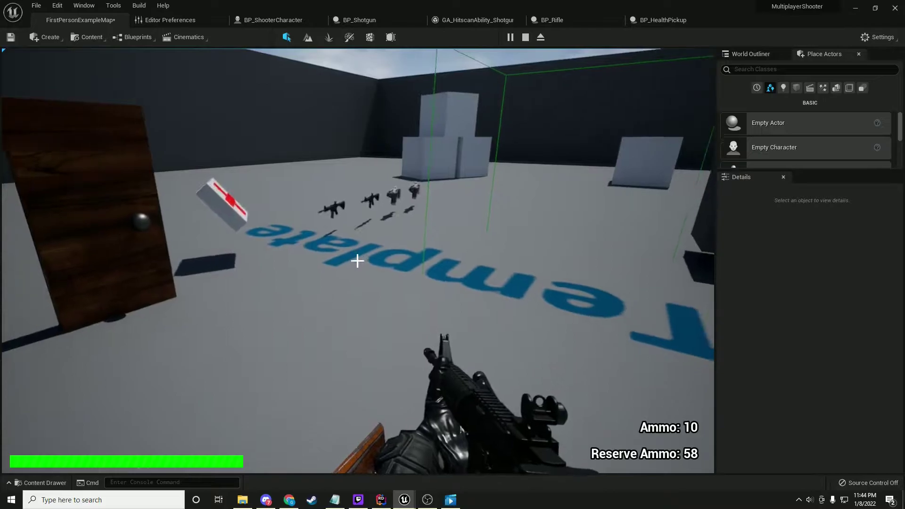
Step: Walk around the row of floating weapons to the Super Shotgun at its far end and equip it
key("w")
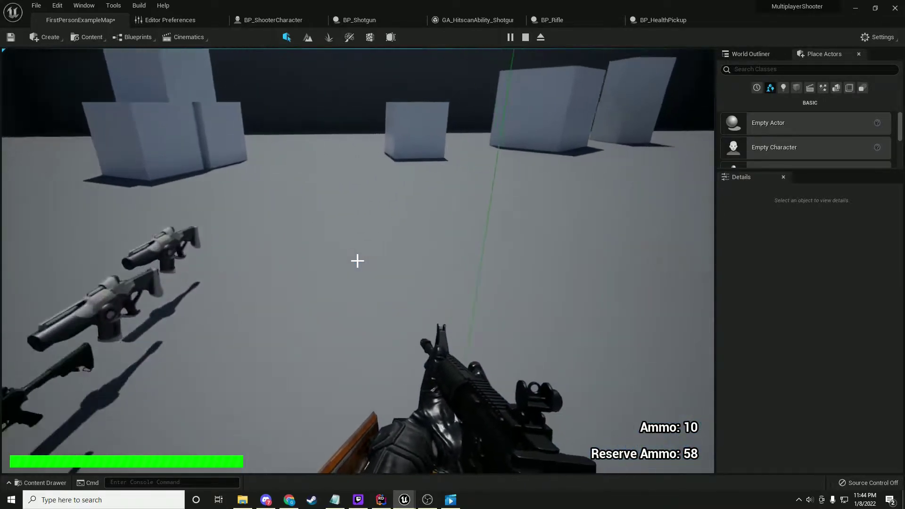
key("w")
key("s")
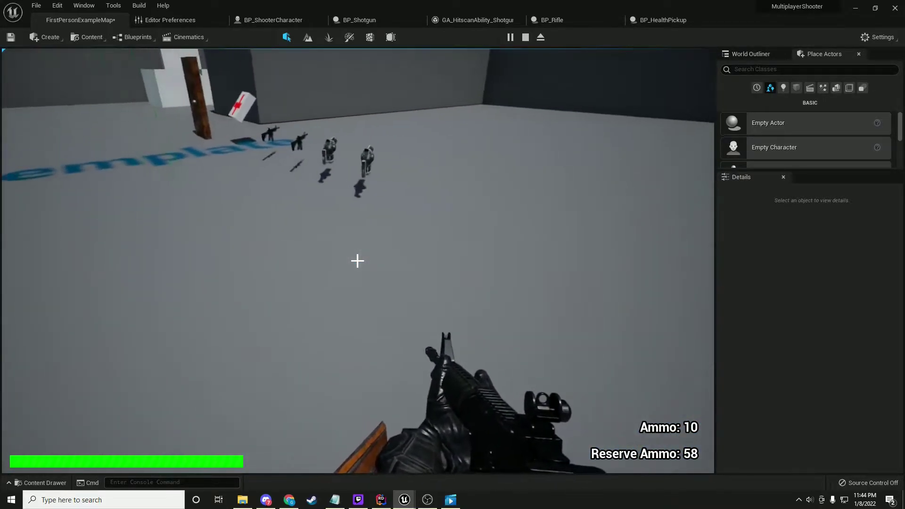
key("w")
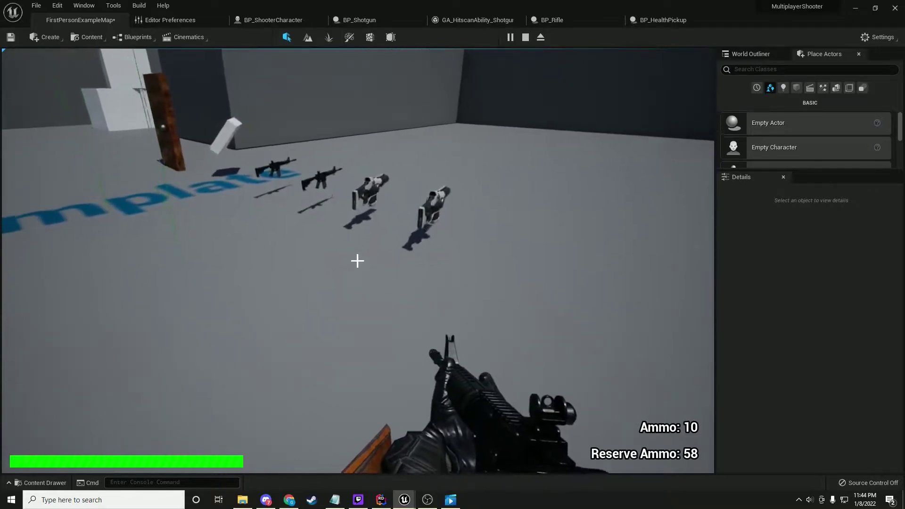
key("w")
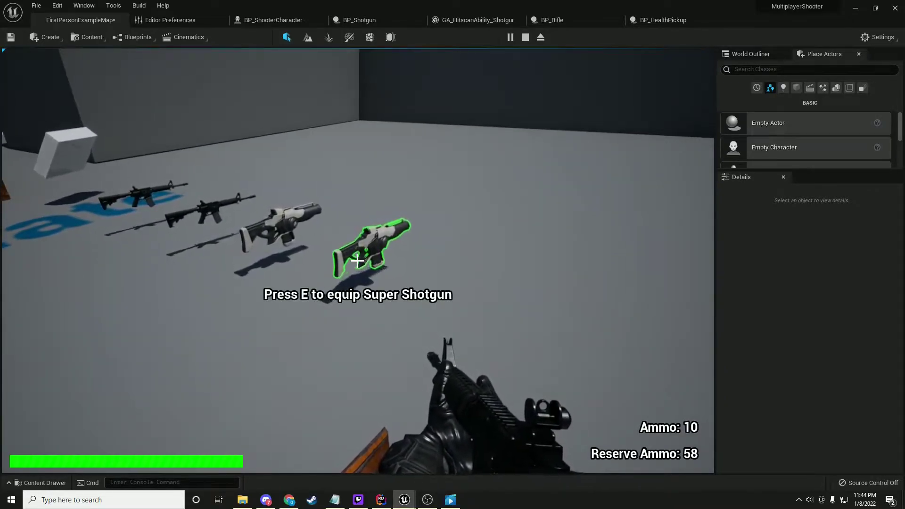
key("w")
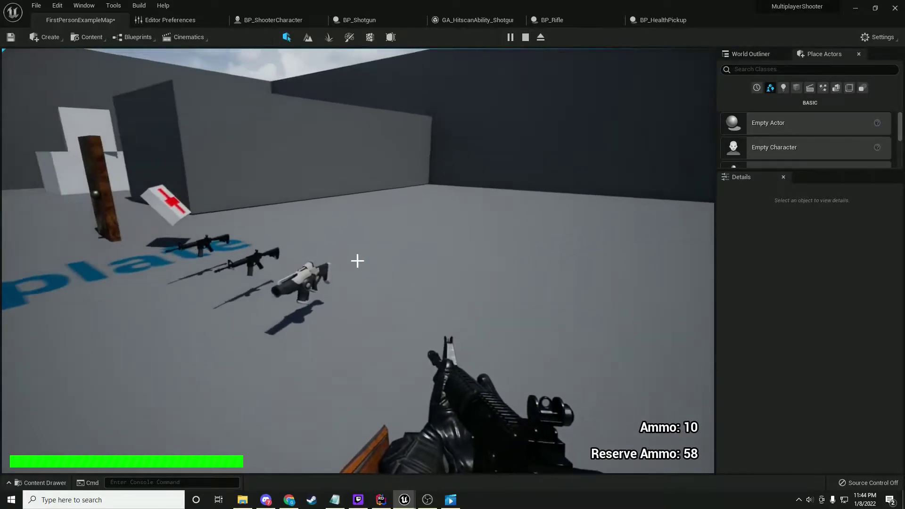
Step: Test the Super Shotgun with one shot at the grey wall and a reload, and switch back to the rifle
key("2")
key("d")
left_click(357, 261)
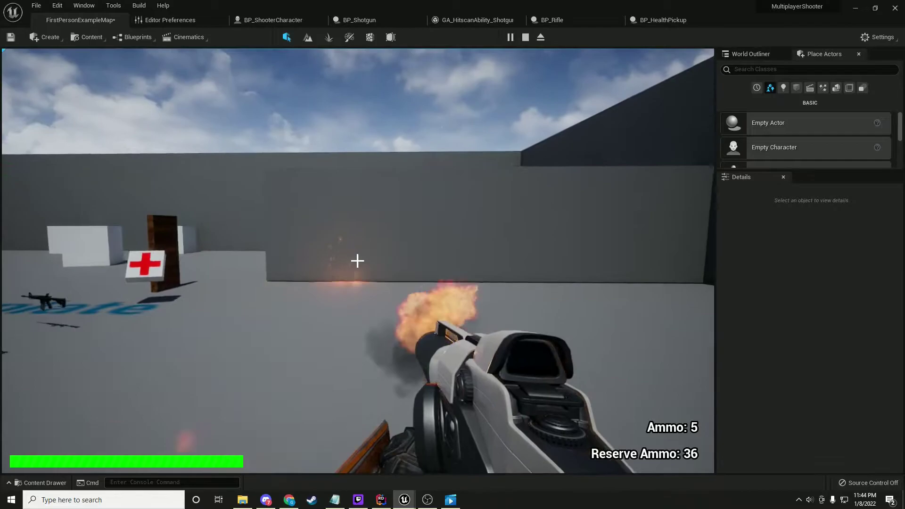
key("w")
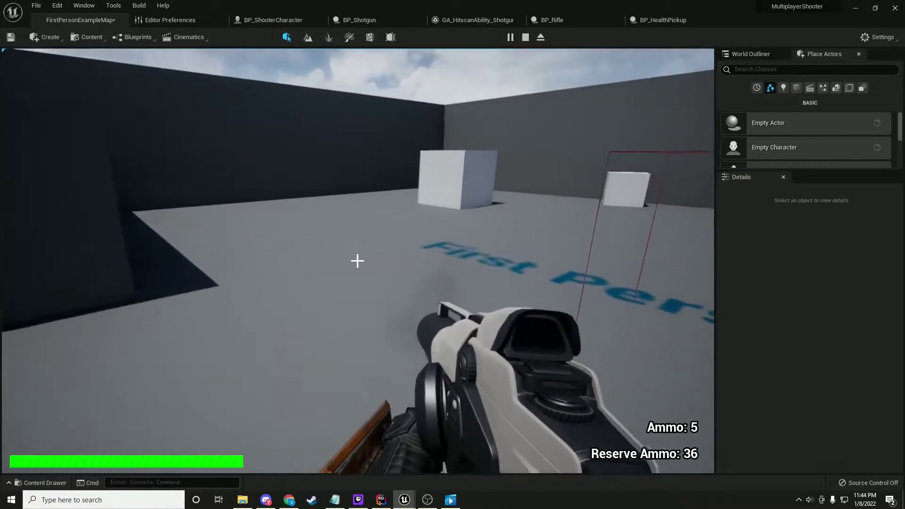
key("r")
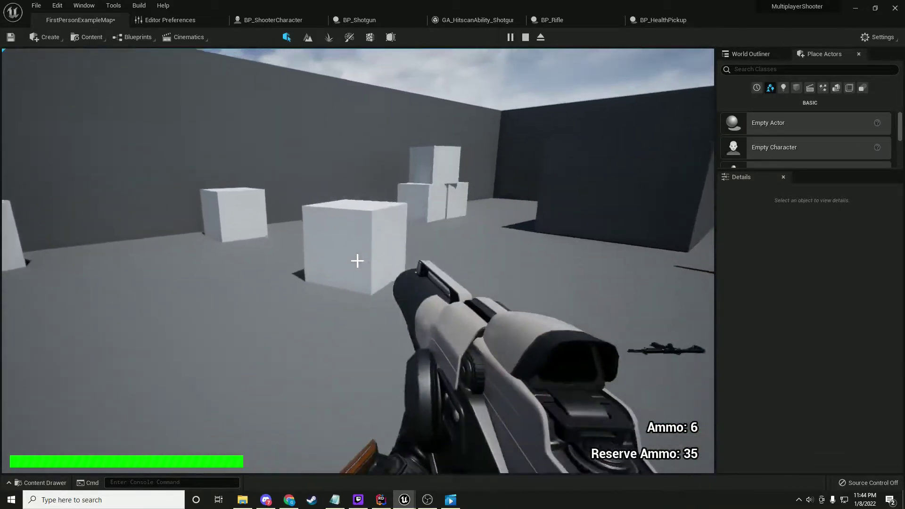
key("1")
key("d")
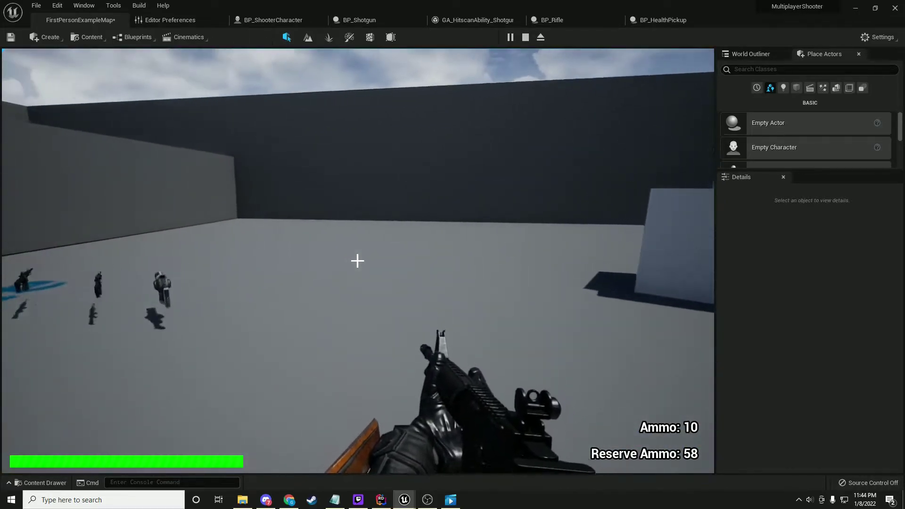
Step: Switch to the Super Shotgun, empty its six-round magazine at the grey wall and reload it
key("2")
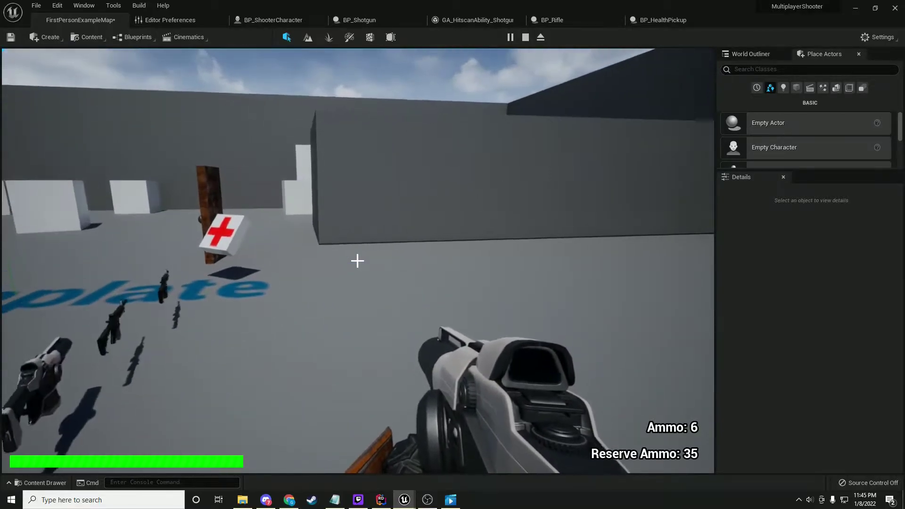
left_click(357, 261)
left_click(357, 261)
left_click(357, 261)
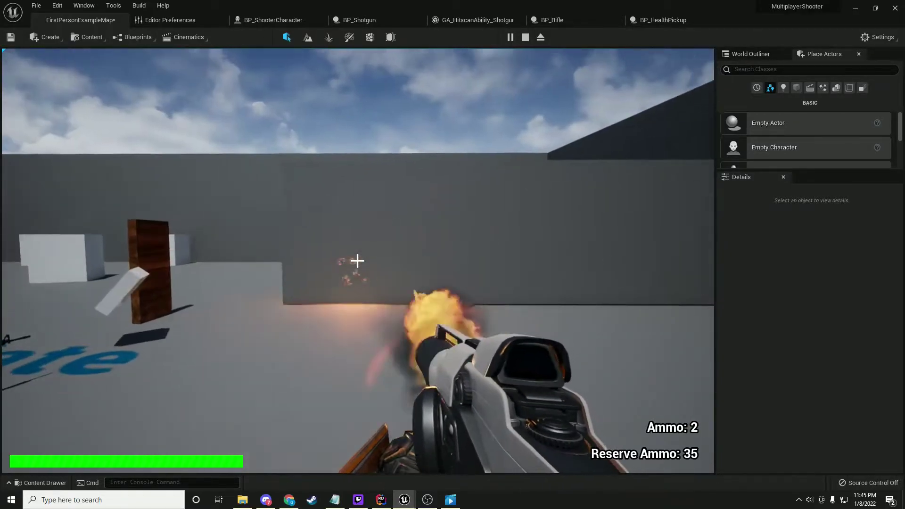
left_click(358, 261)
key("r")
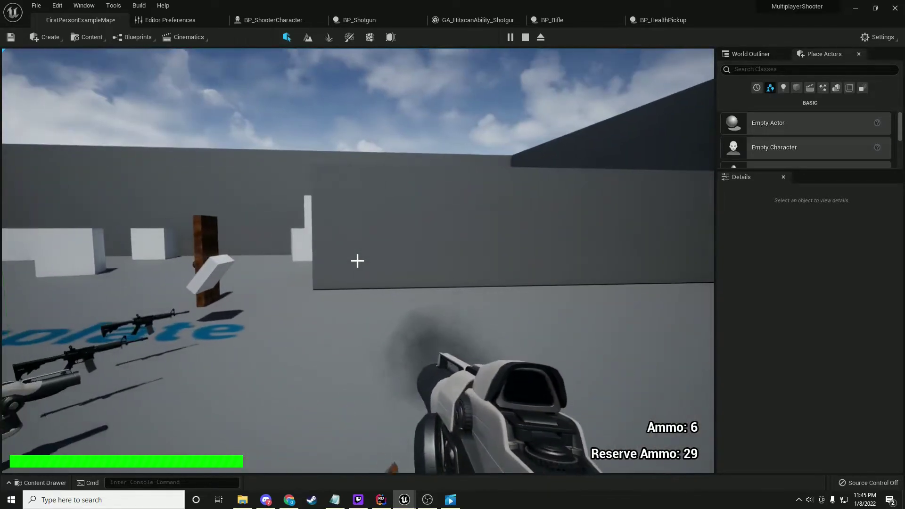
Step: Fire three Super Shotgun rounds at the grey wall, then empty the rifle's magazine and reload the rifle
left_click(358, 260)
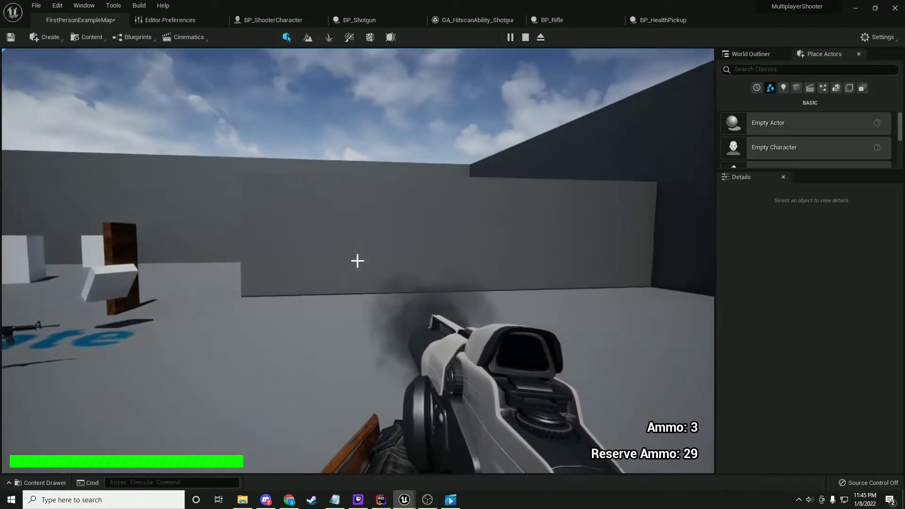
left_click(358, 260)
left_click(357, 261)
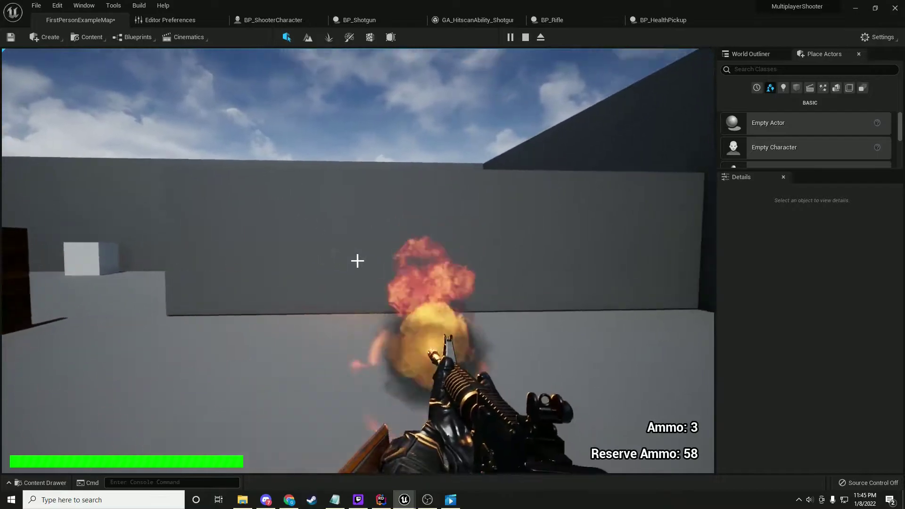
key("r")
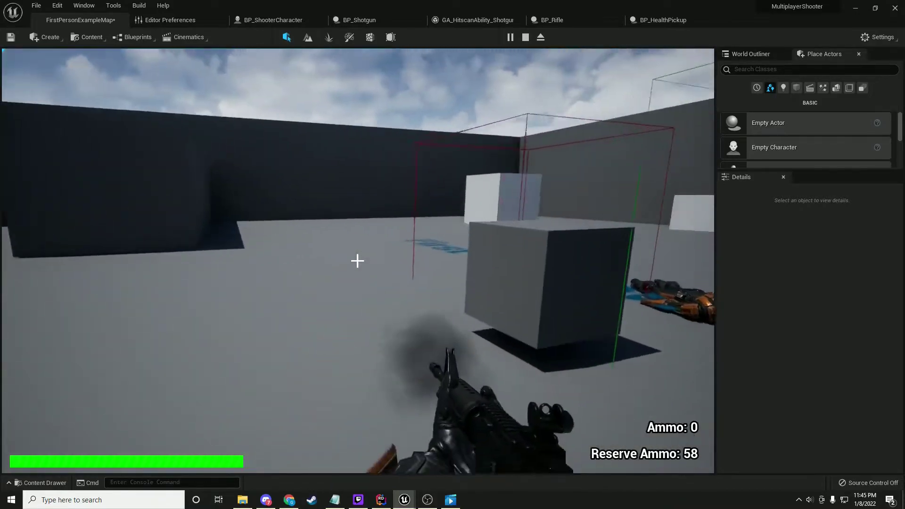
scroll(358, 261, "down", 1)
key("r")
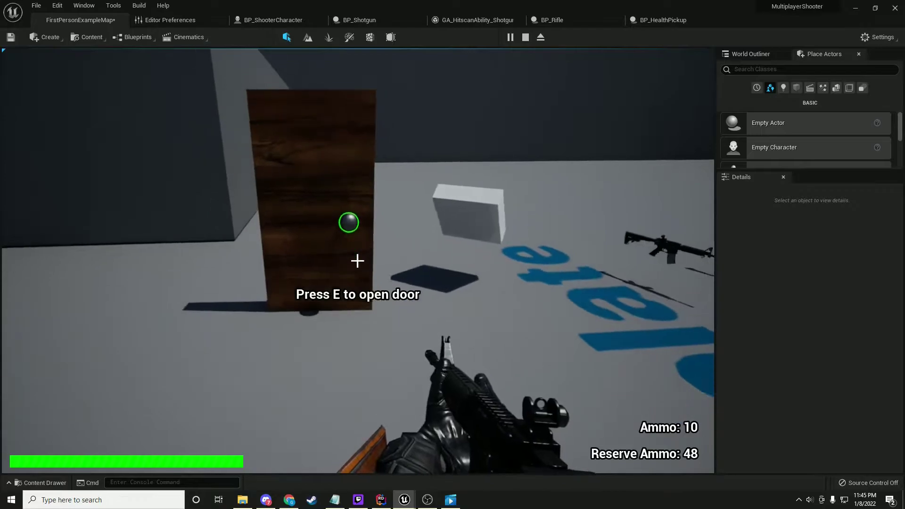
Step: Walk past the wooden door to inspect the rotating health pickup up close, and back away from it
key("w")
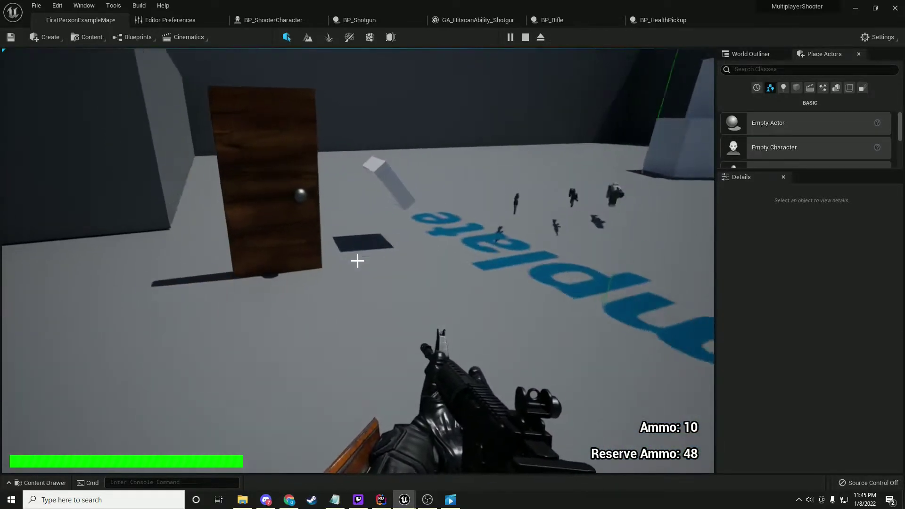
key("w")
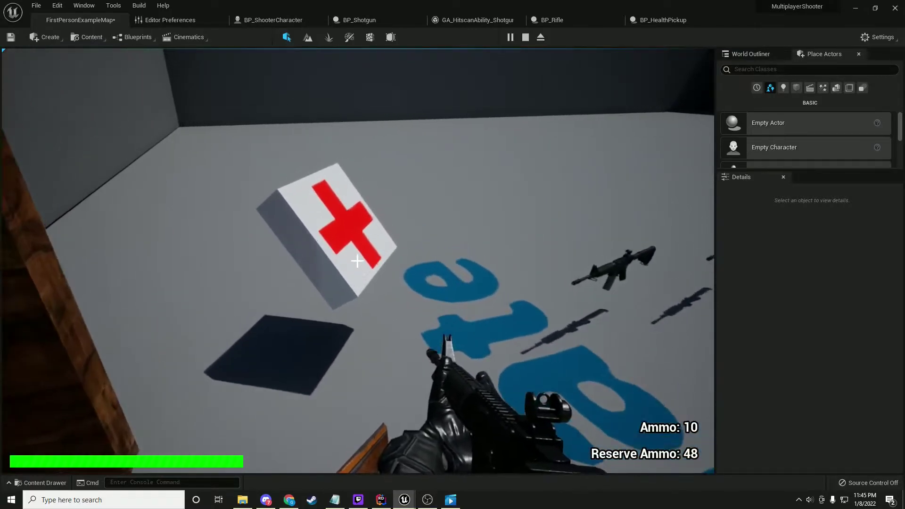
key("s")
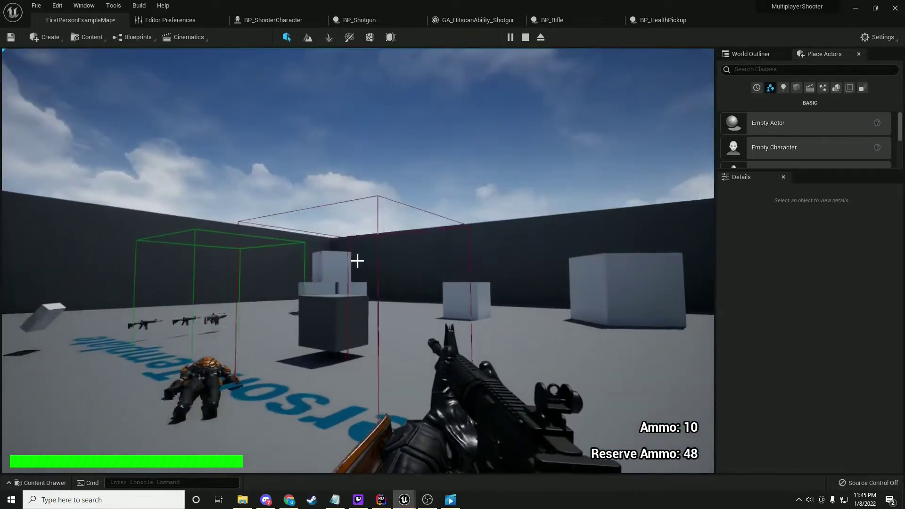
Step: Move around the fallen enemy to view the green- and red-outlined volumes near the dark floating cube
key("a")
key("s")
key("w")
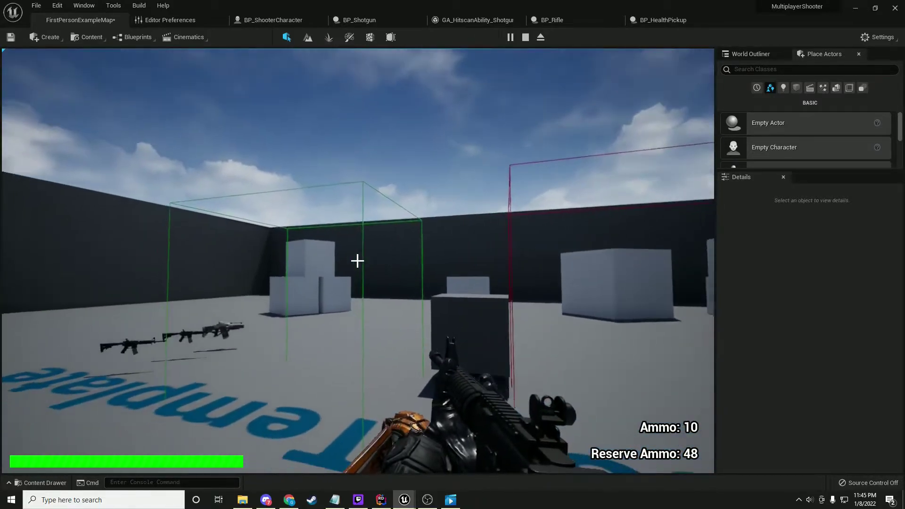
key("s")
key("w")
key("s")
key("d")
key("d")
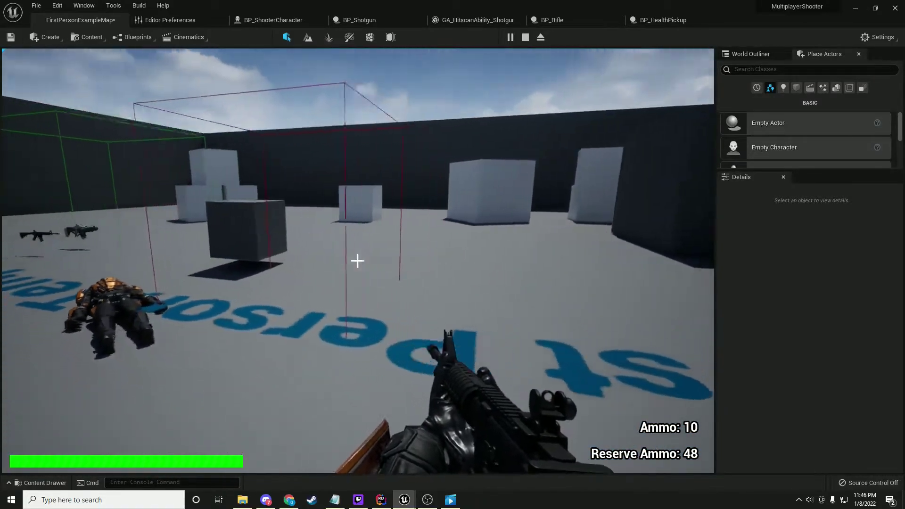
Step: Stand in the red-outlined volume to take damage, and walk into the green-outlined volume to regain health
key("w")
key("d")
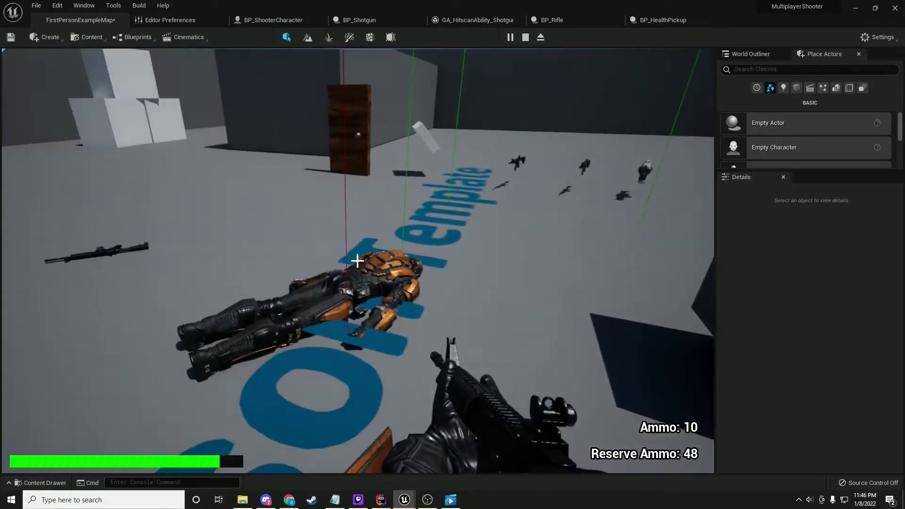
key("a")
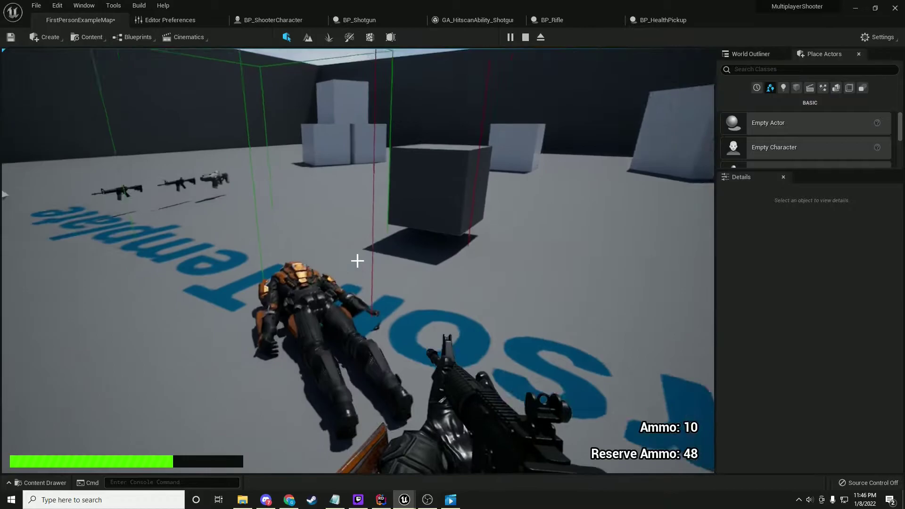
key("w")
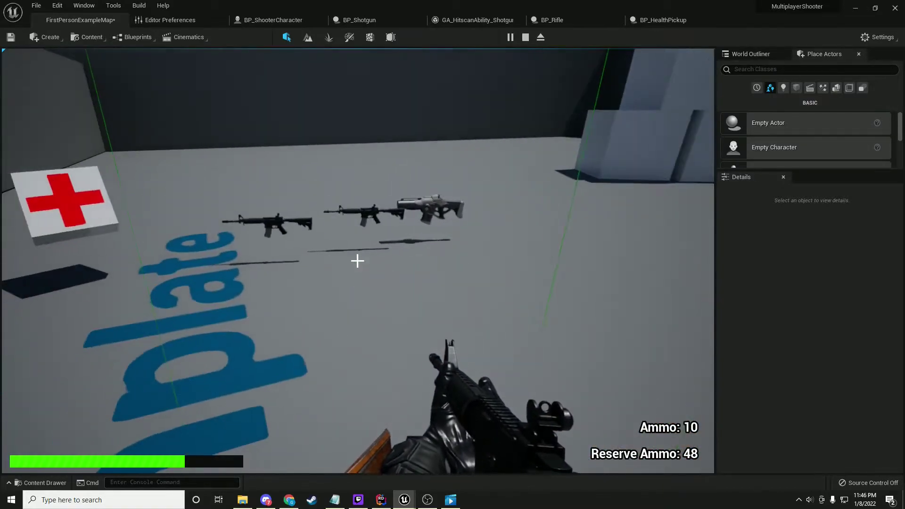
Step: Regain full health in the green-outlined volume, and walk back past the fallen enemy toward the red-outlined volume
key("a")
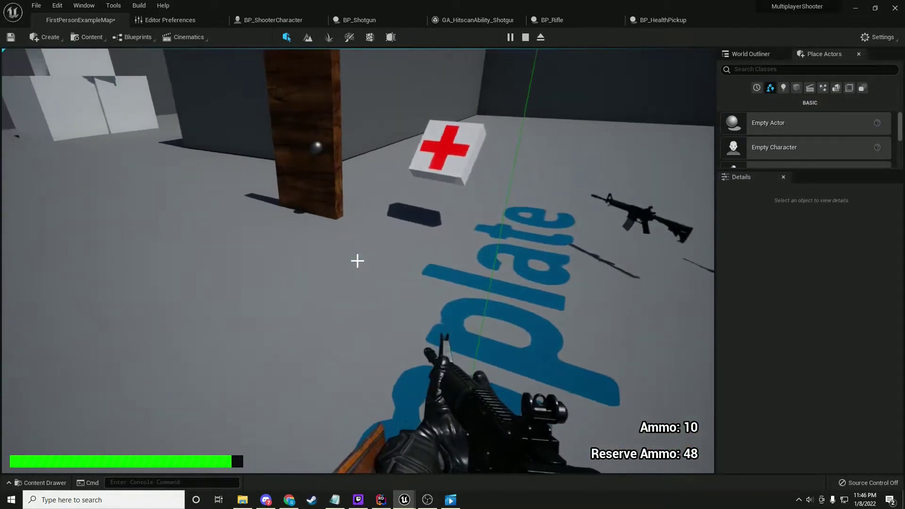
key("d")
key("w")
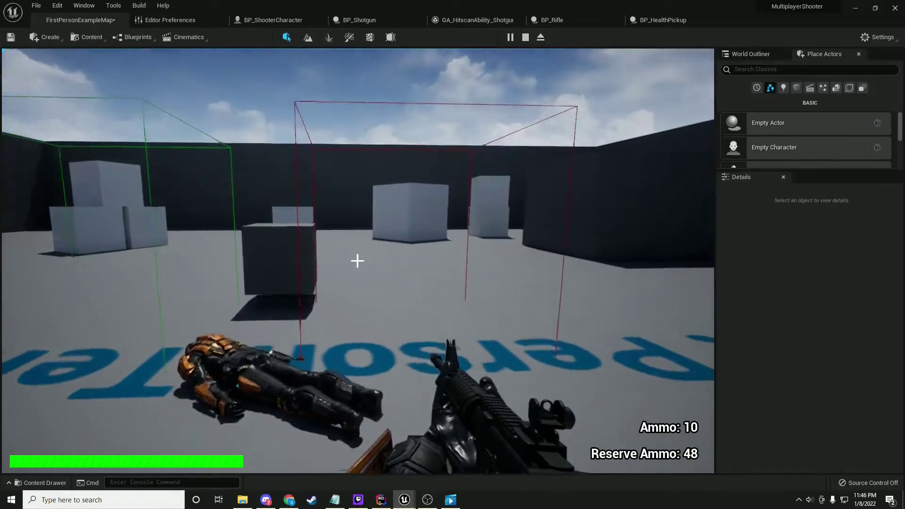
key("d")
key("a")
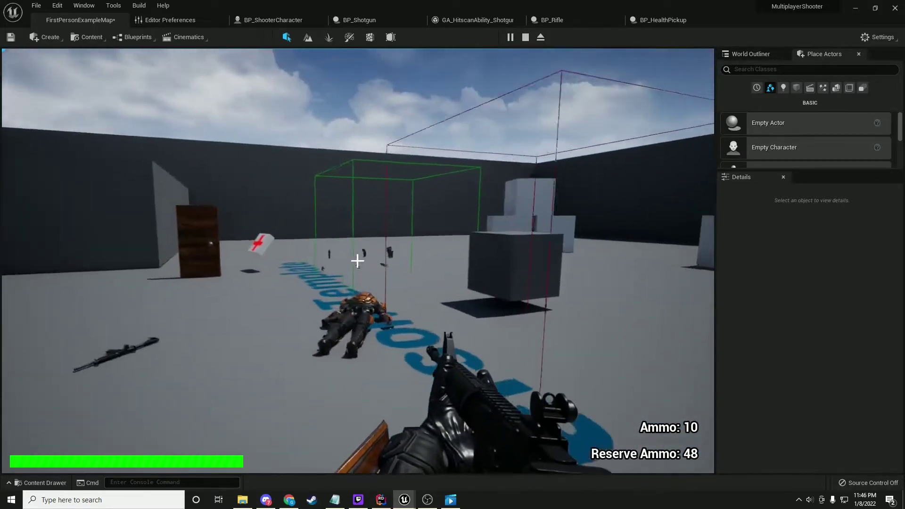
Step: Take damage in the red-outlined volume, and collect the health pickup beside the wooden door to restore health
key("w")
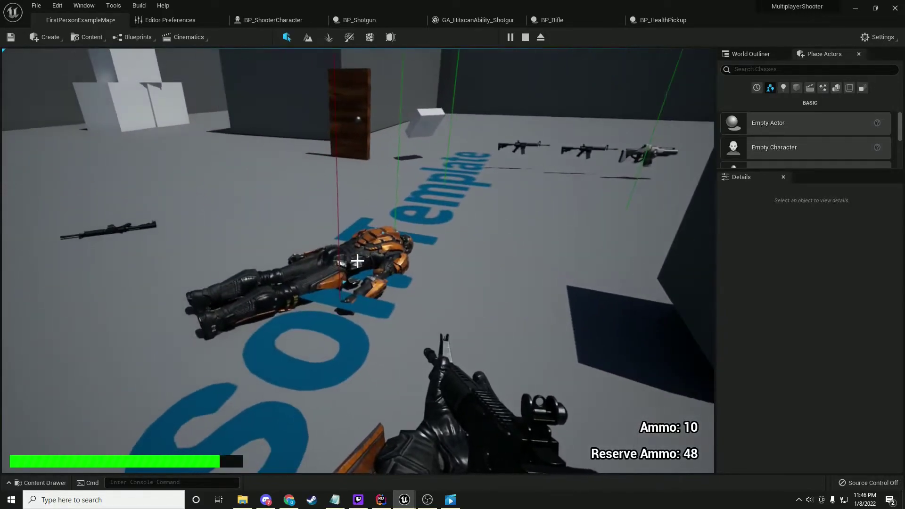
key("w")
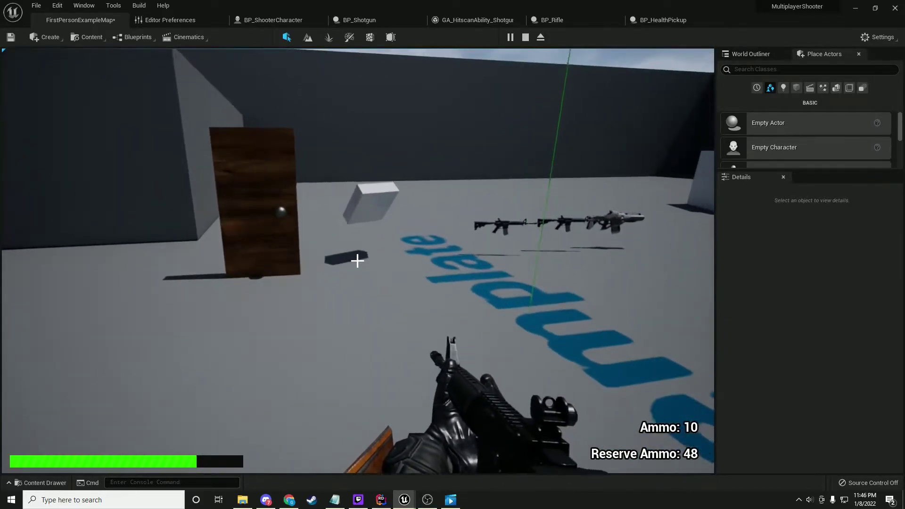
key("w")
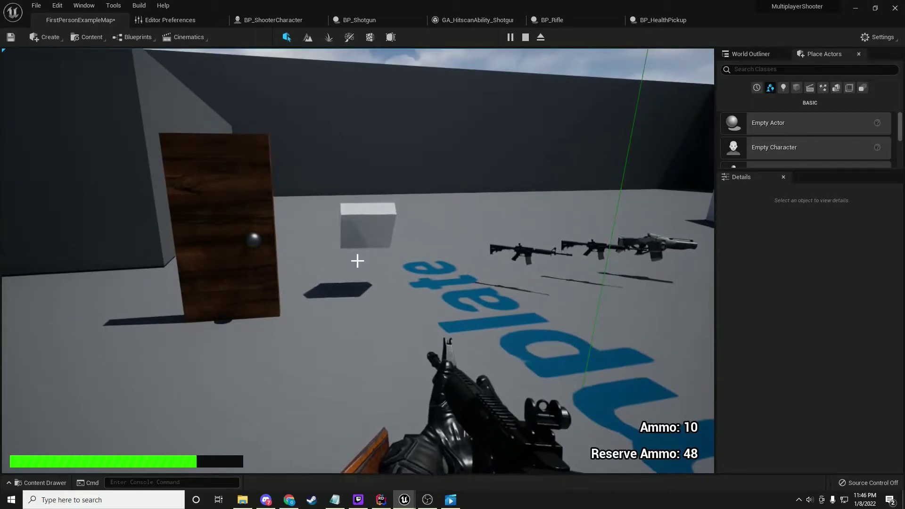
key("w")
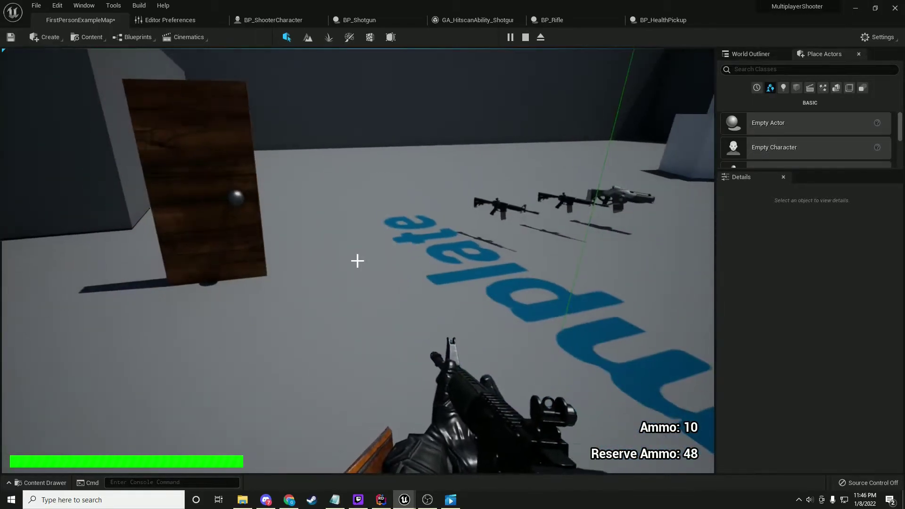
key("d")
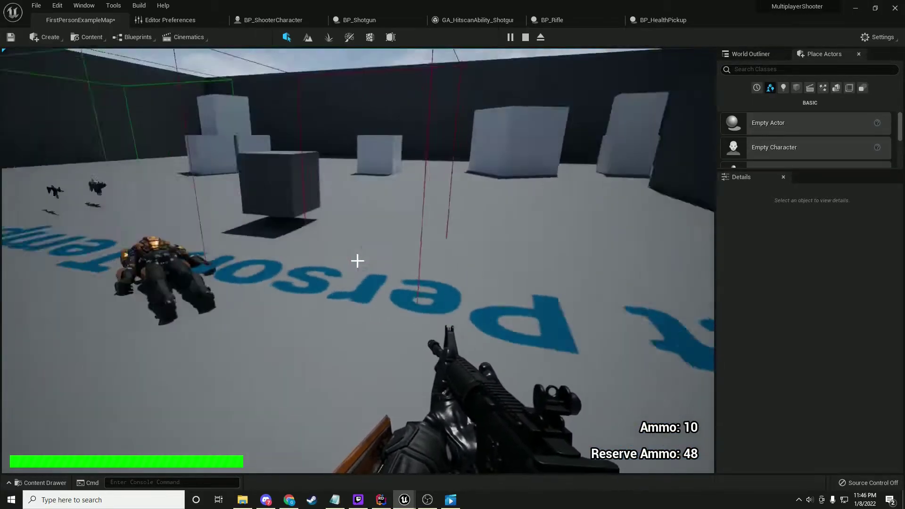
key("a")
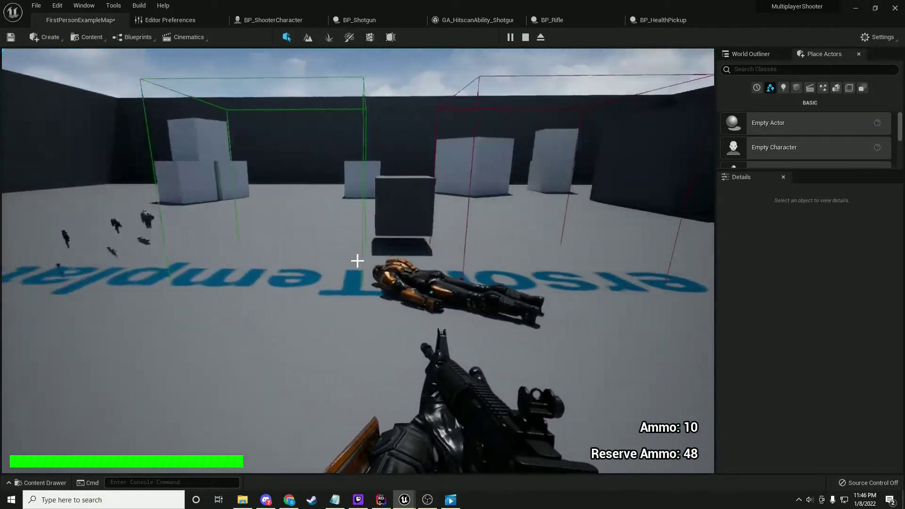
key("w")
key("d")
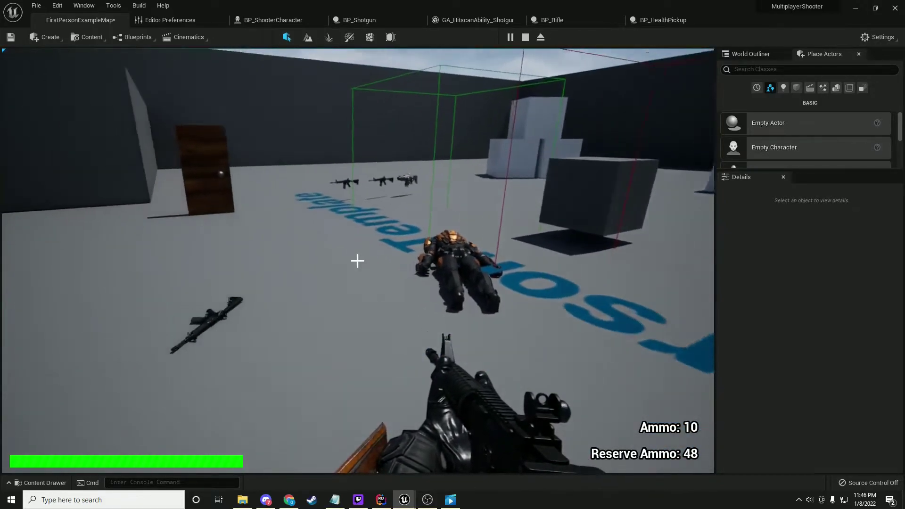
key("d")
key("s")
key("a")
key("w")
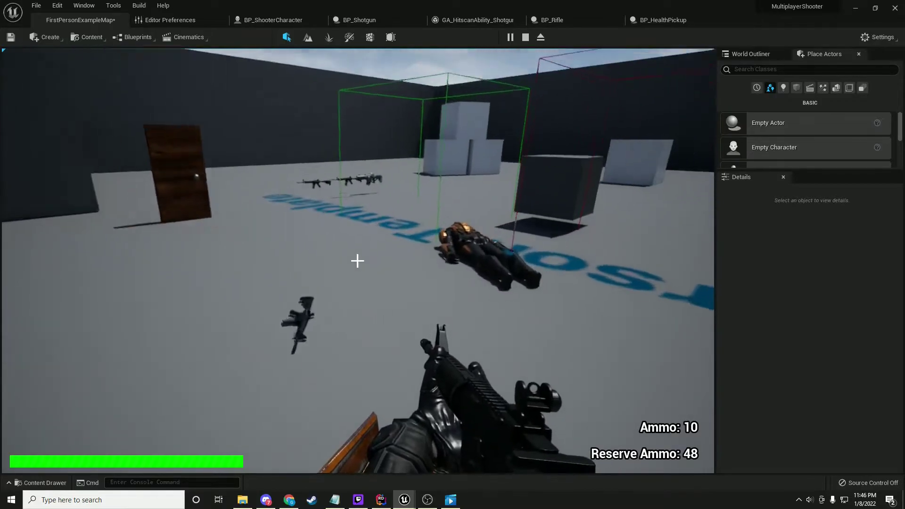
Step: Restart the play session and test the rifle by firing one round and reloading
key("shift+F1")
left_click(523, 38)
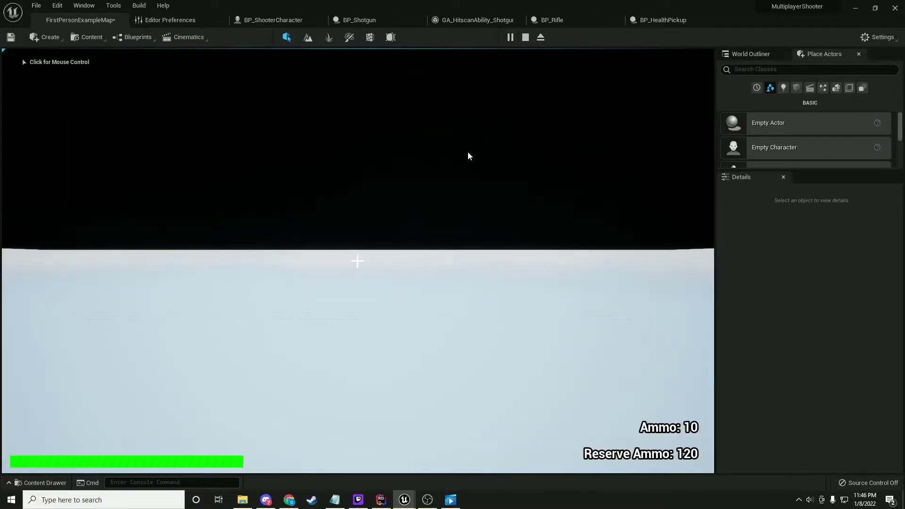
left_click(468, 152)
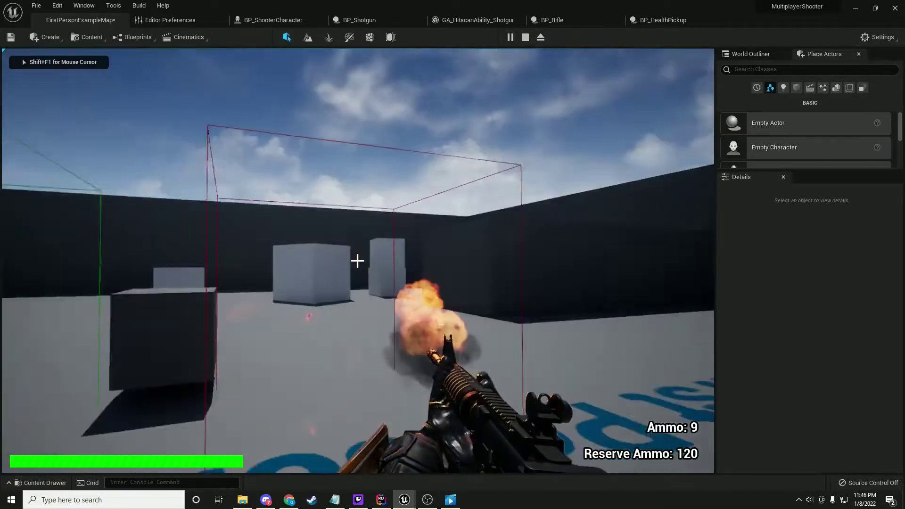
key("r")
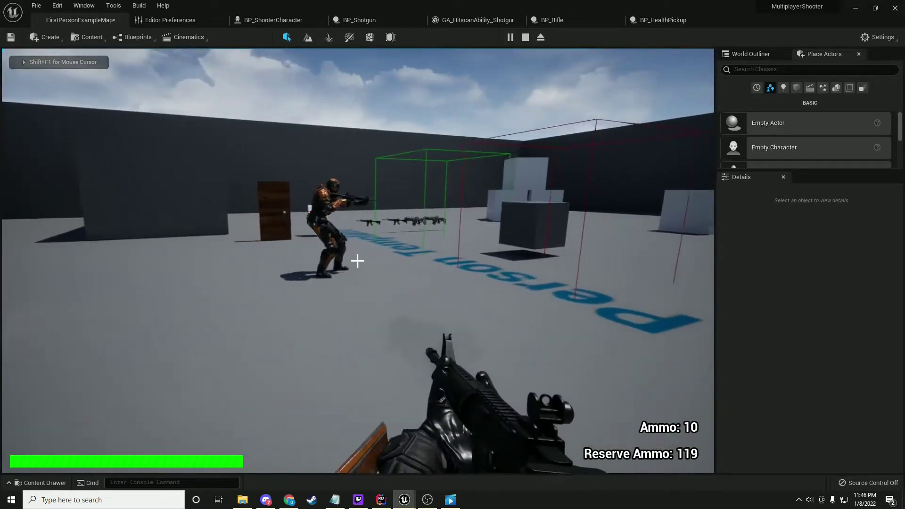
key("d")
key("w")
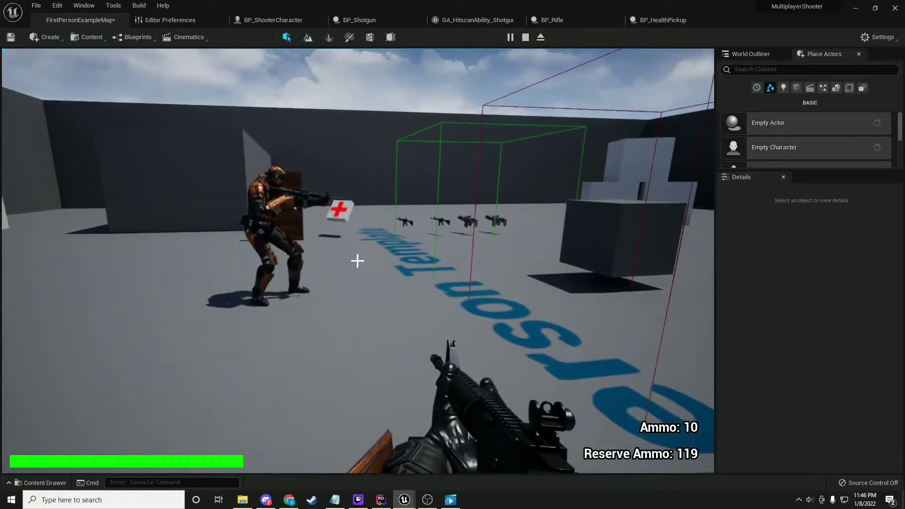
key("d")
key("a")
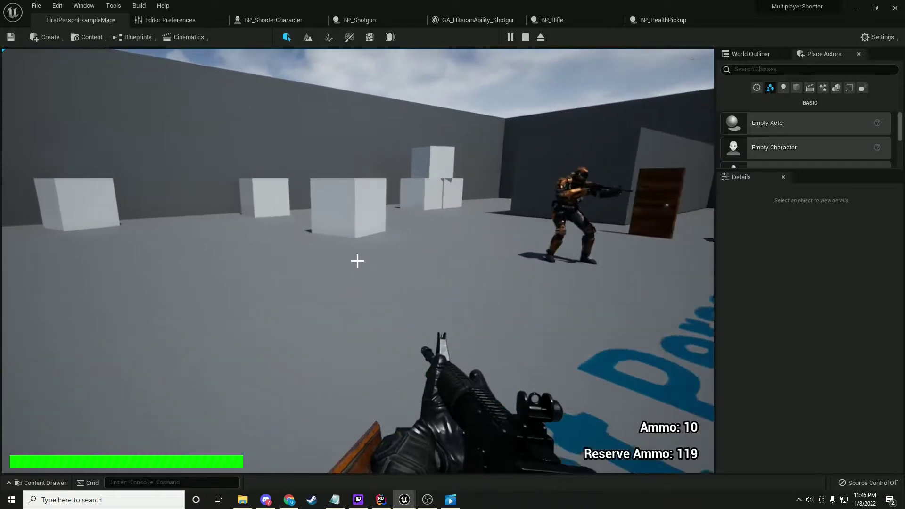
key("w")
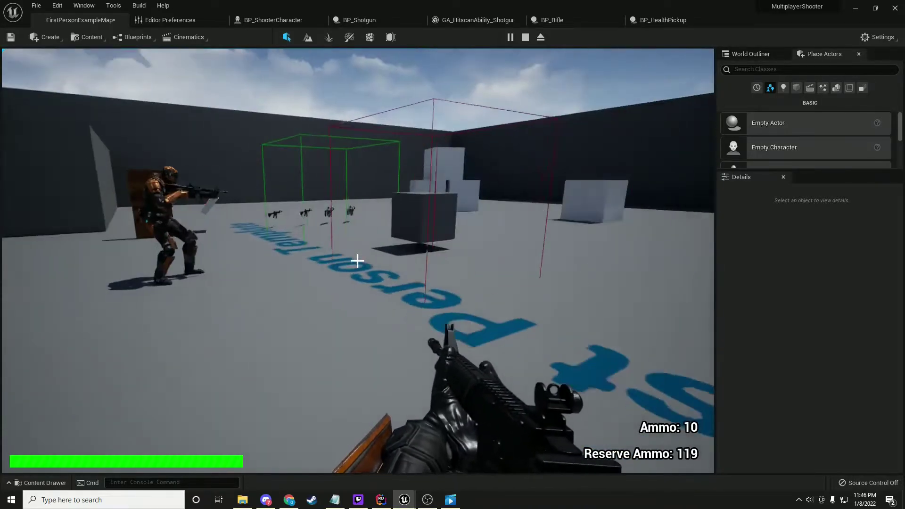
key("d")
key("a")
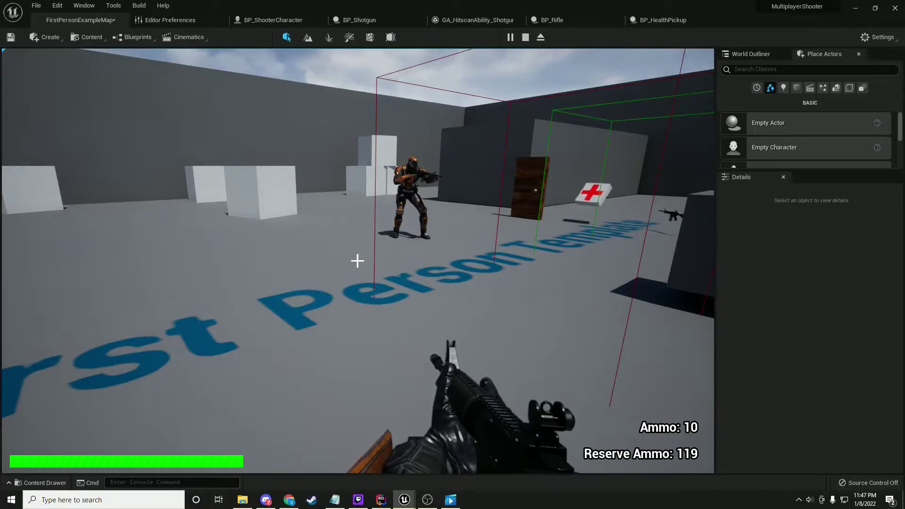
key("w")
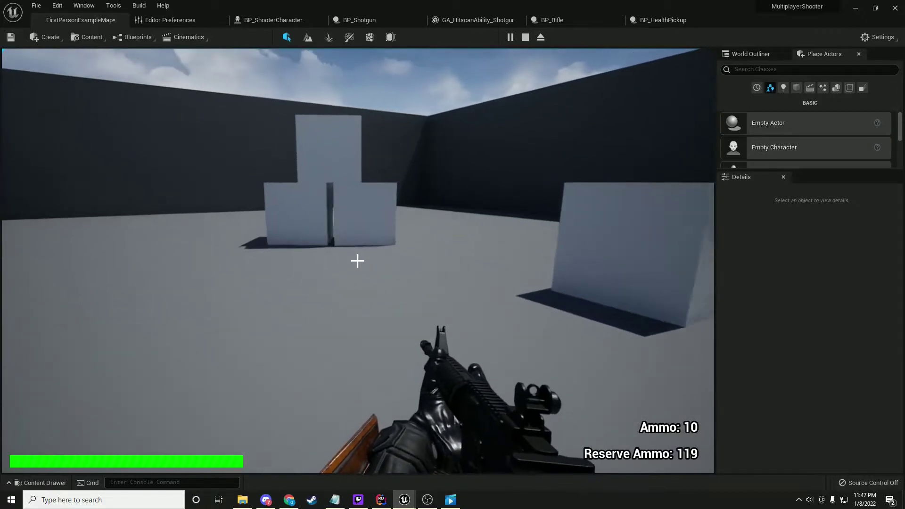
key("w")
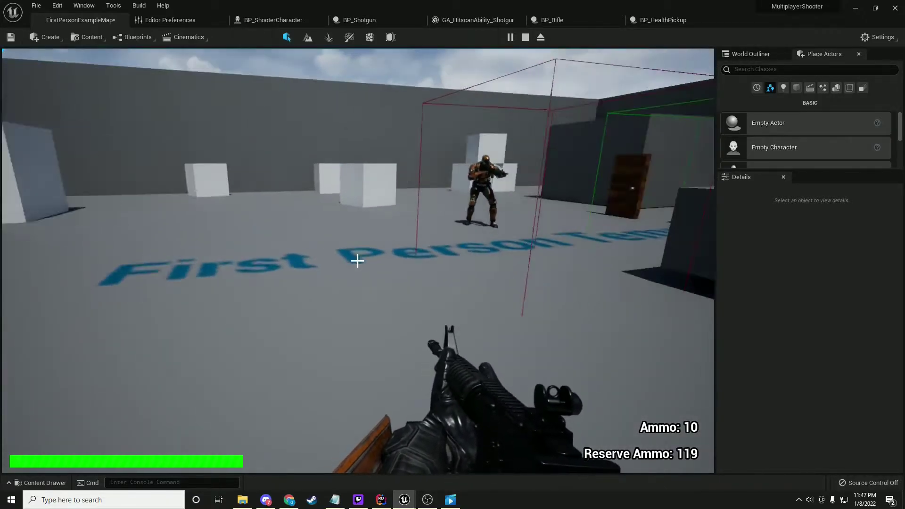
key("w")
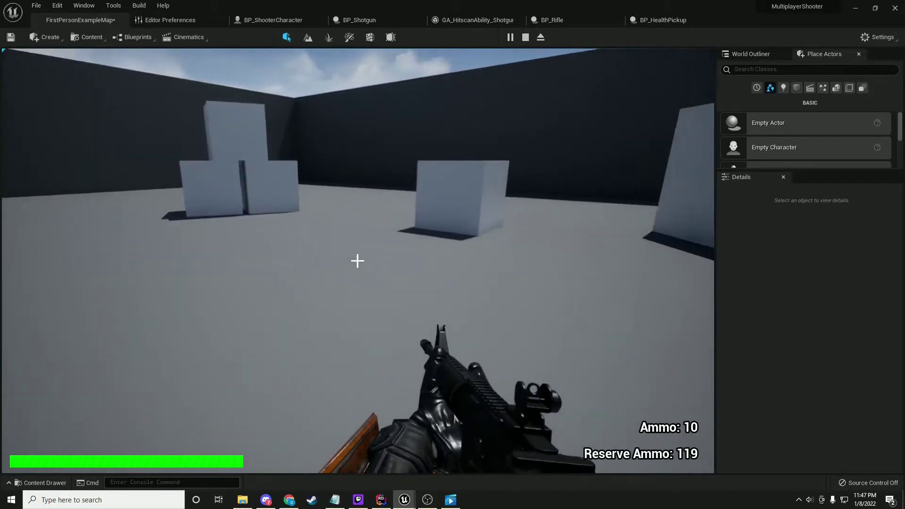
key("w")
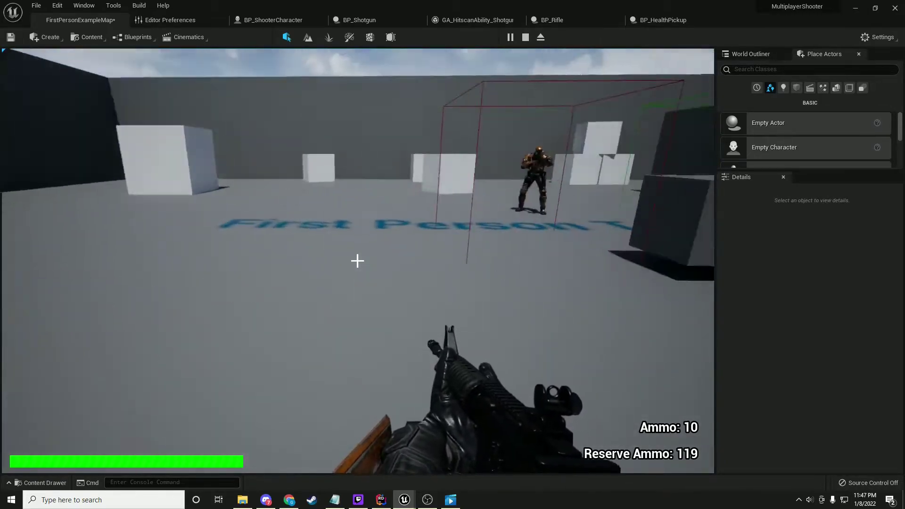
key("w")
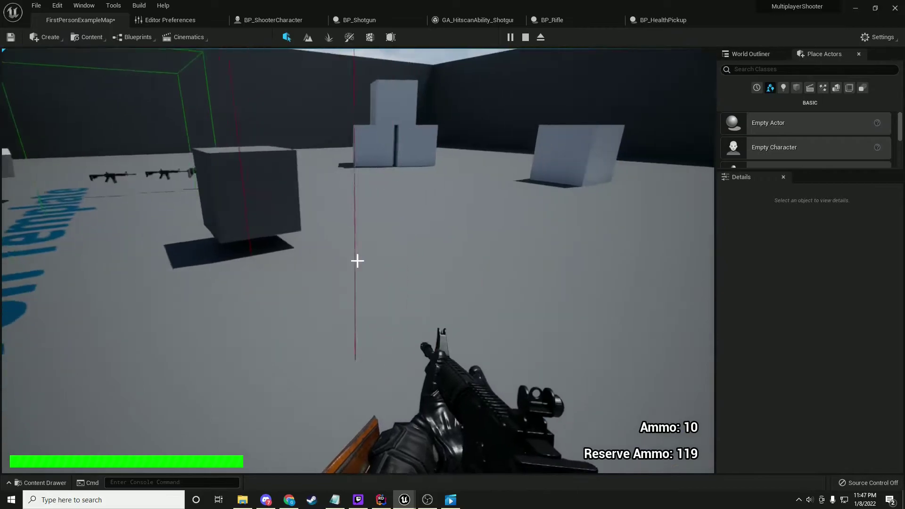
key("w")
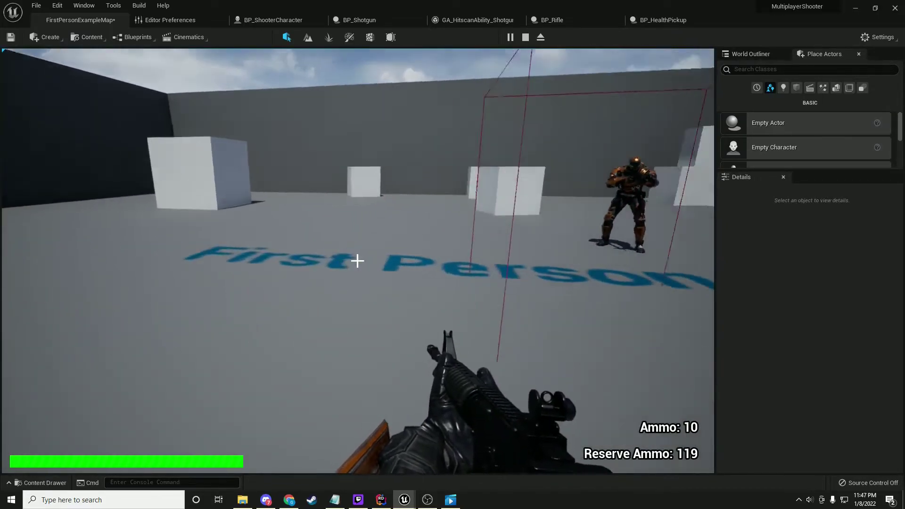
key("a")
key("d")
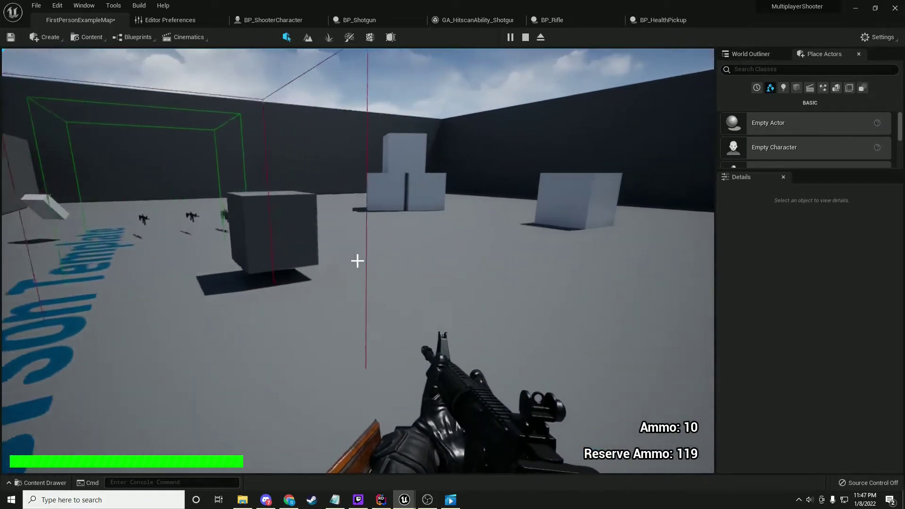
key("w")
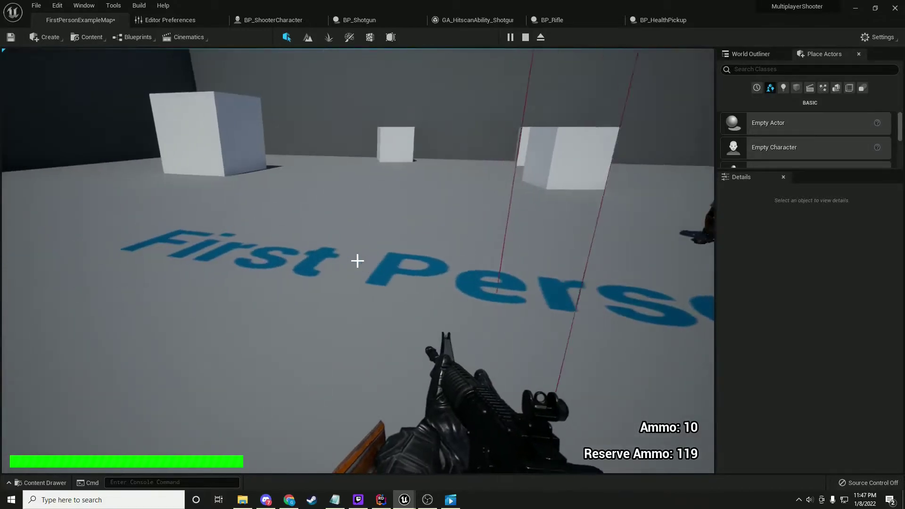
key("a")
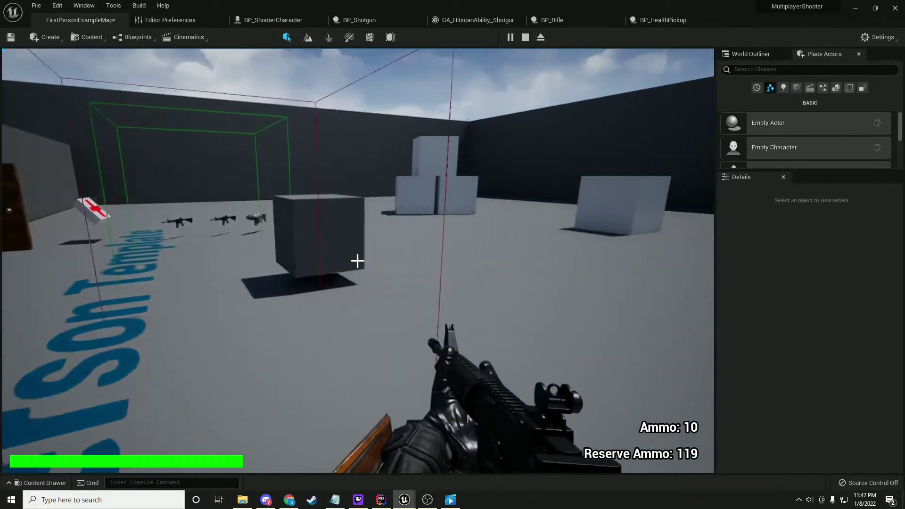
key("d")
key("d")
key("a")
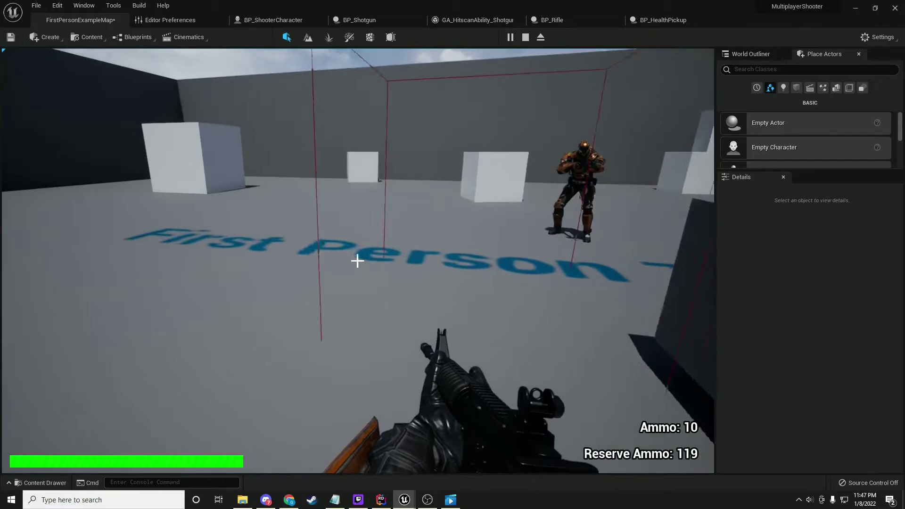
key("a")
key("d")
key("w")
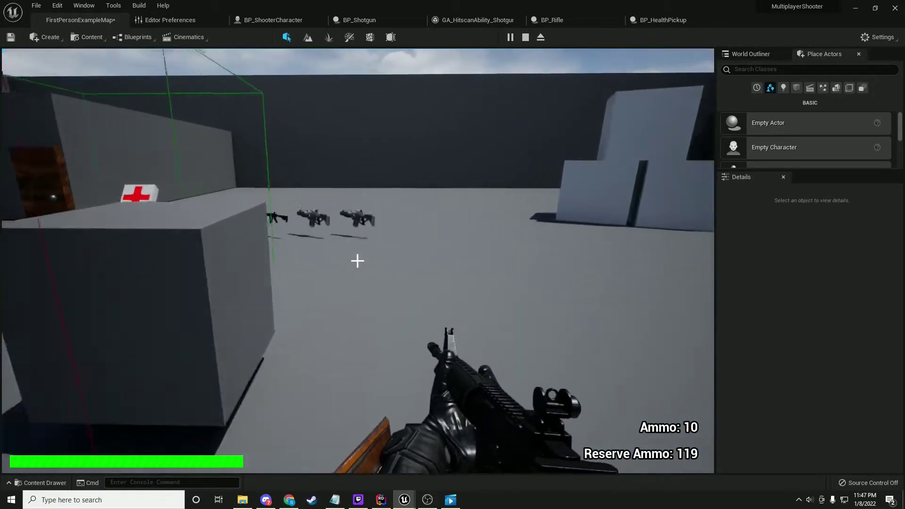
key("a")
key("w")
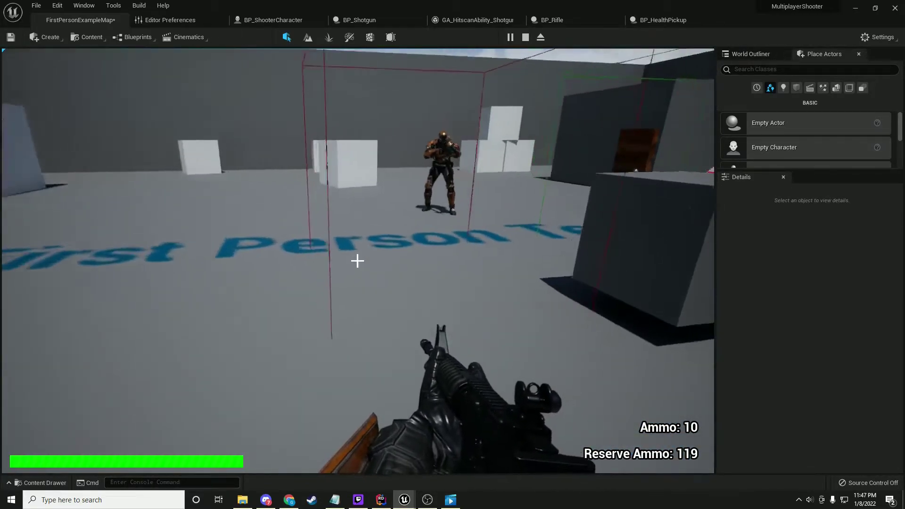
key("d")
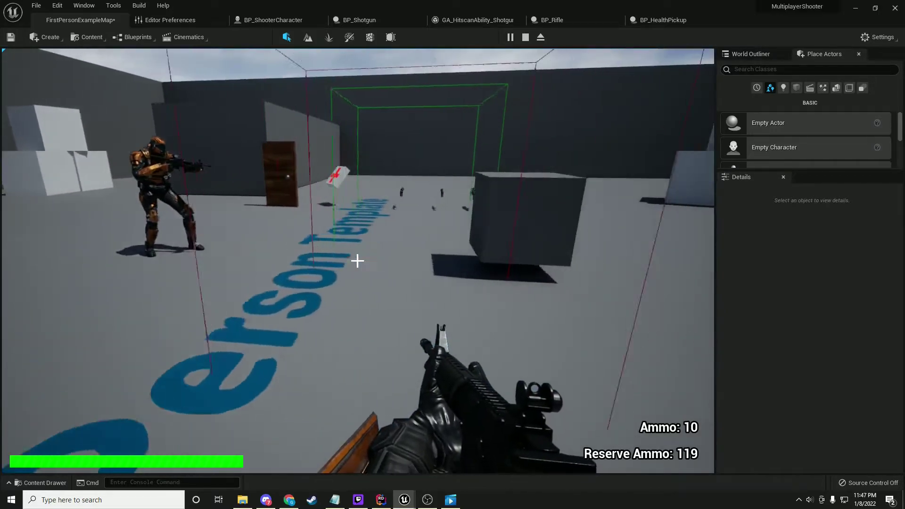
key("a")
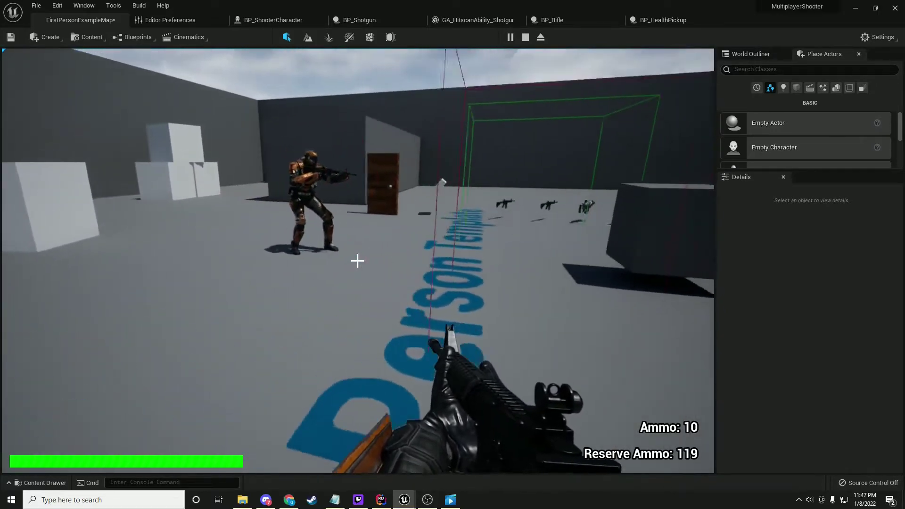
key("d")
key("w")
key("w")
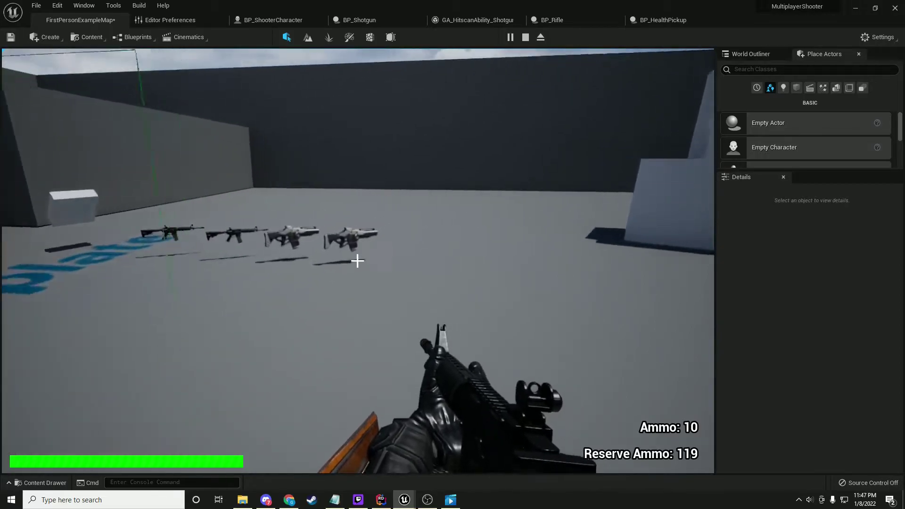
key("a")
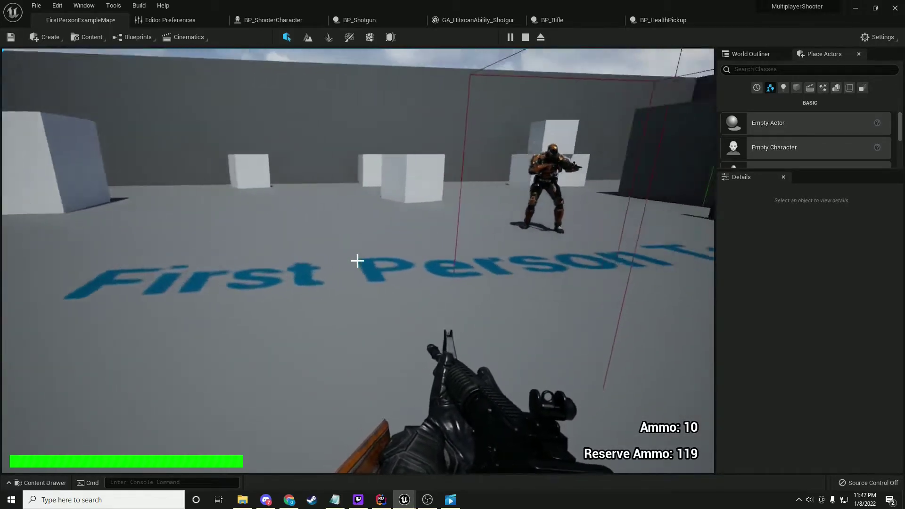
key("d")
key("w")
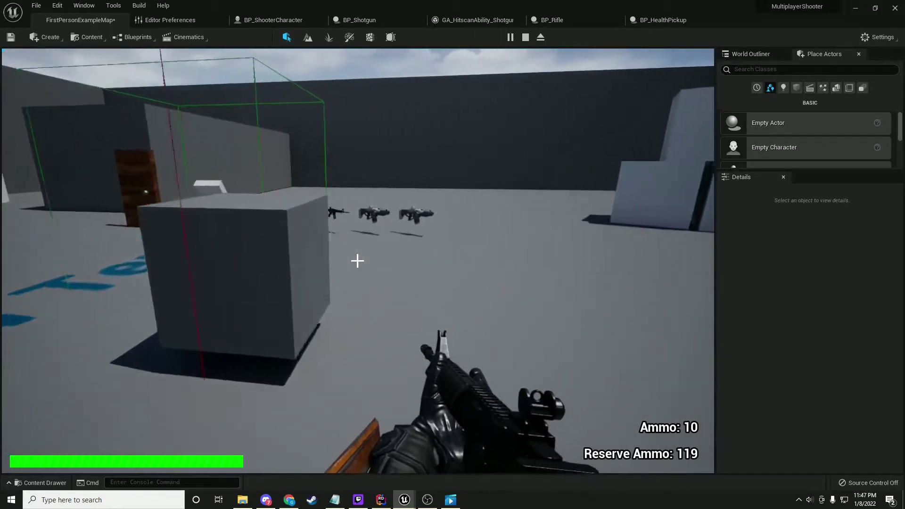
Step: Walk around the floor text and grey cube to view the enemy, the pickups and the outlined volumes
key("a")
key("w")
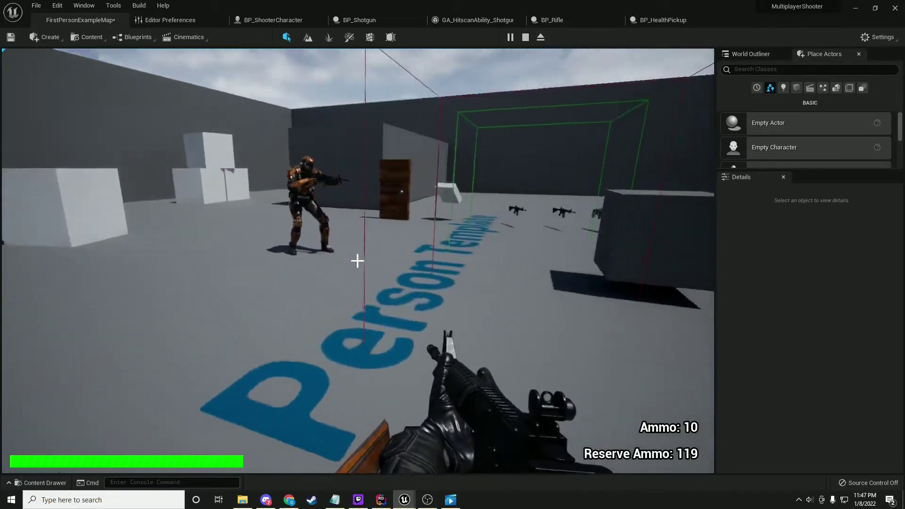
key("d")
key("w")
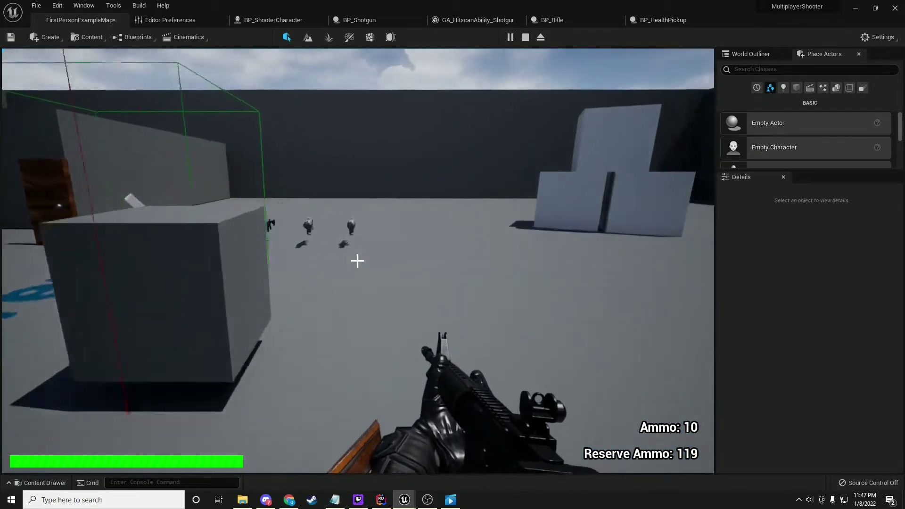
key("w")
key("a")
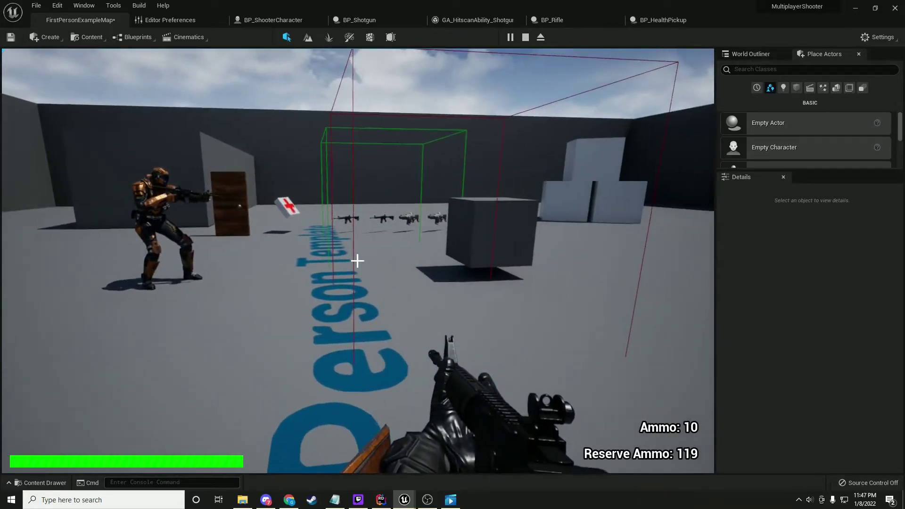
key("d")
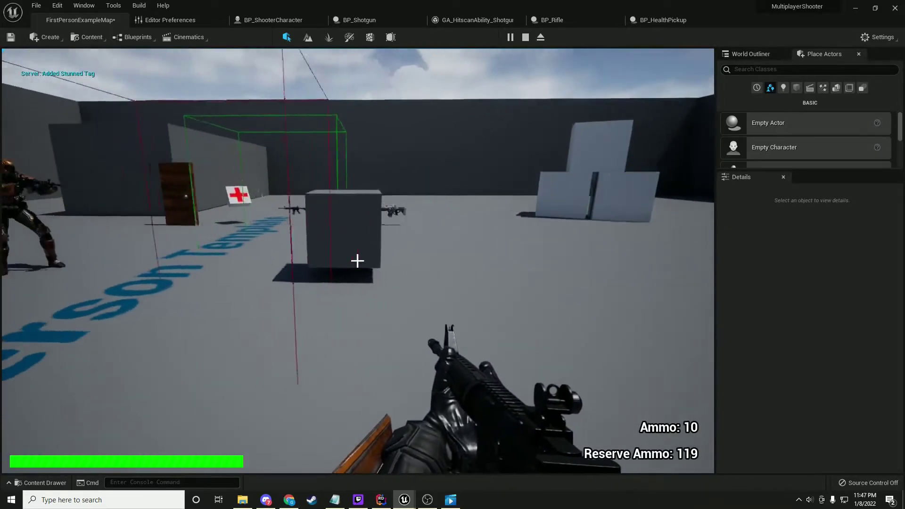
key("w")
key("a")
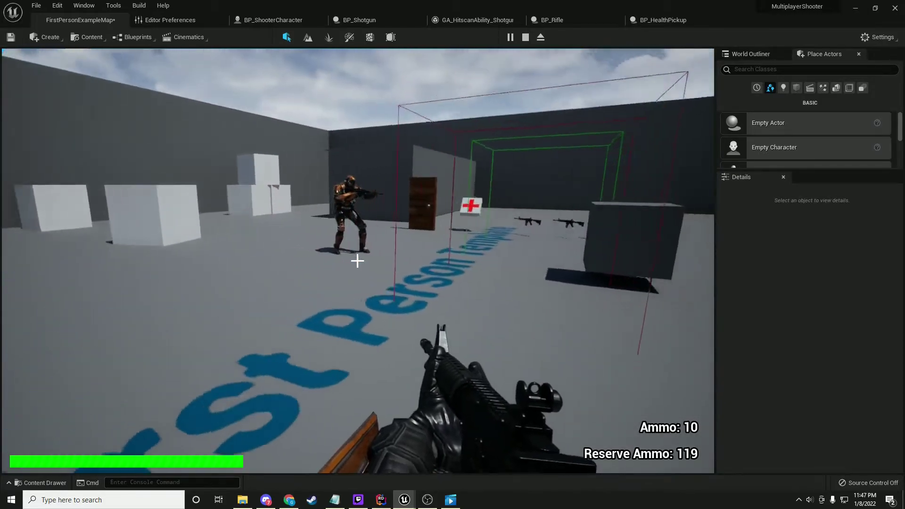
key("w")
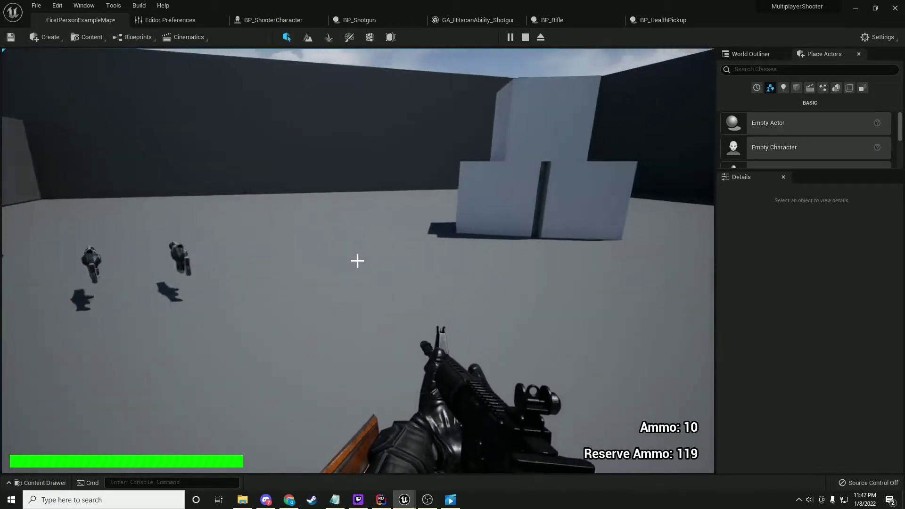
Step: Move forward and fire four rifle rounds across the open floor
key("w")
left_click(358, 261)
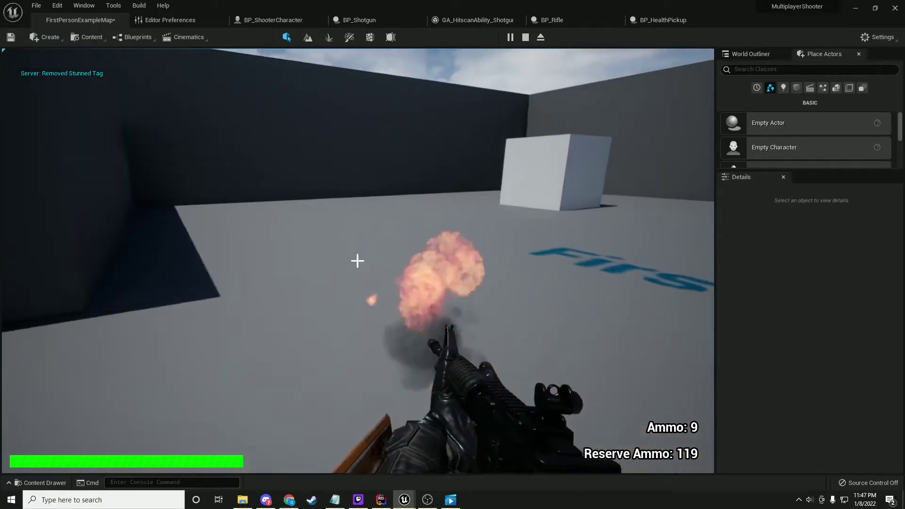
left_click(357, 261)
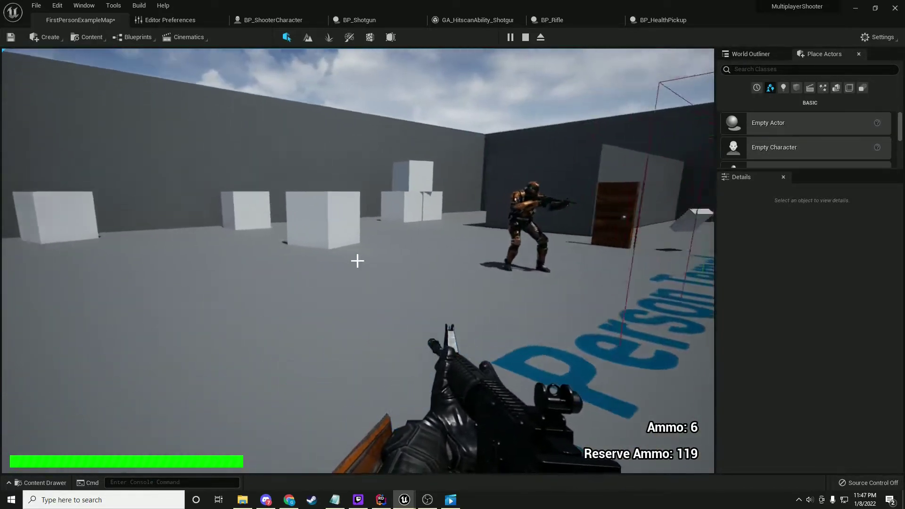
Step: Strafe in front of the enemy and fire two rifle rounds, hitting it to test damage
key("d")
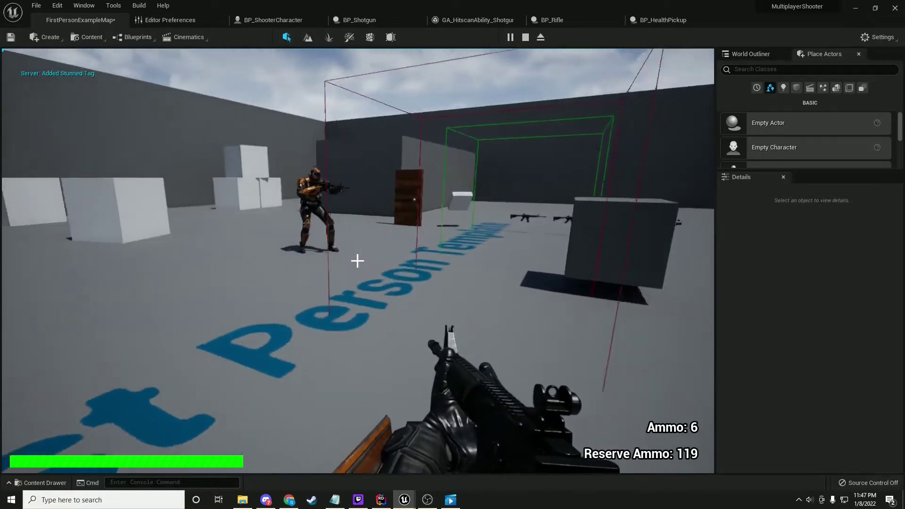
key("a")
key("d")
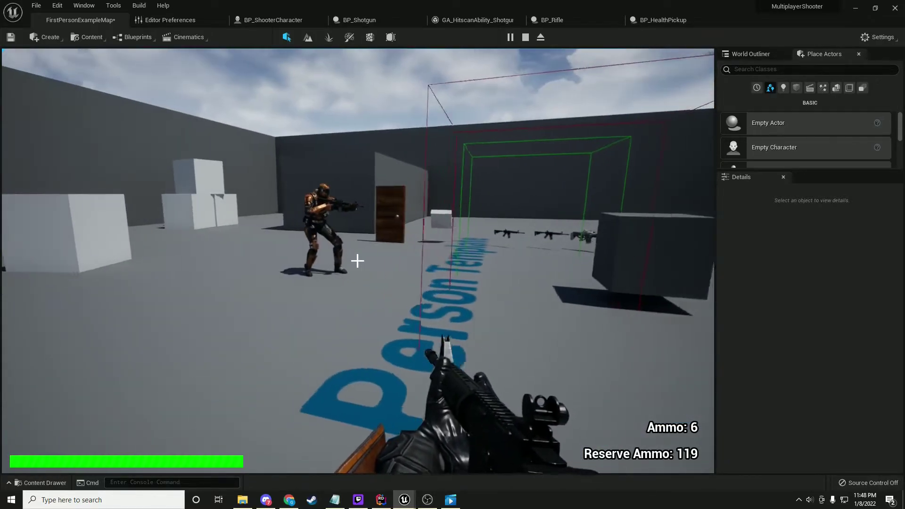
key("a")
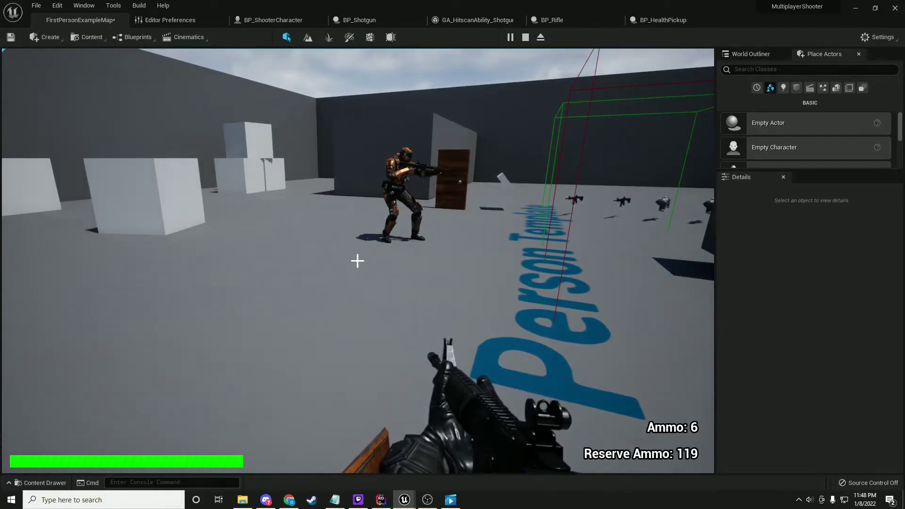
key("w")
left_click(358, 261)
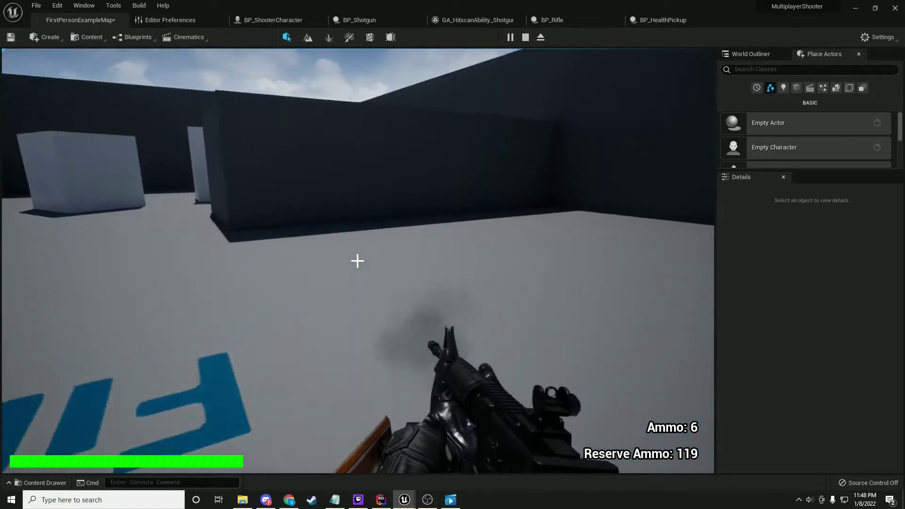
key("a")
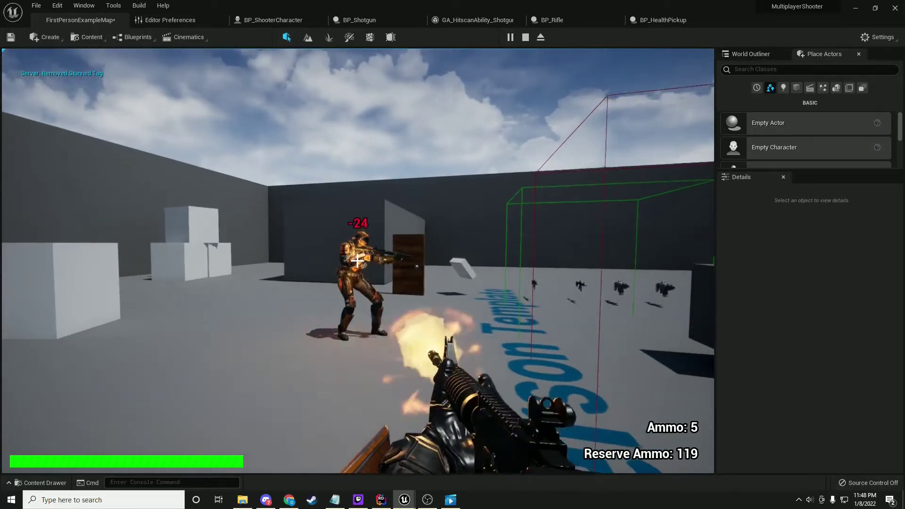
key("d")
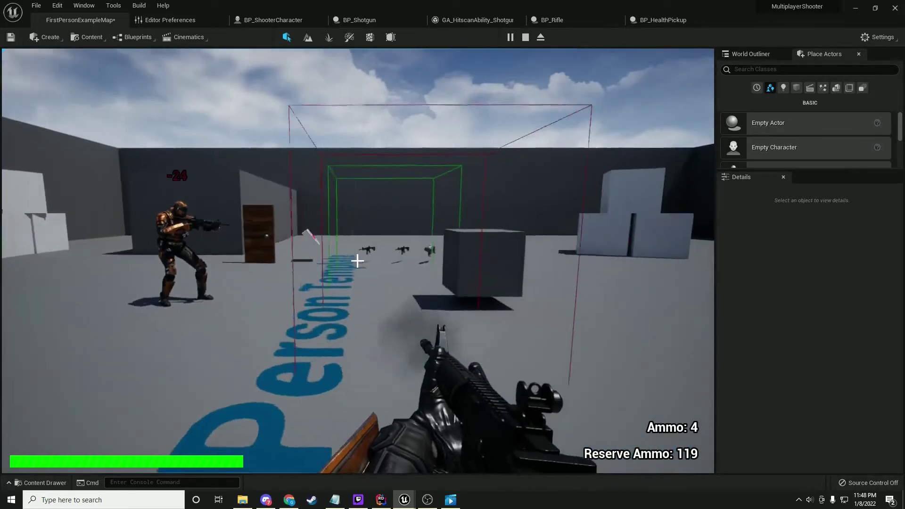
key("a")
key("d")
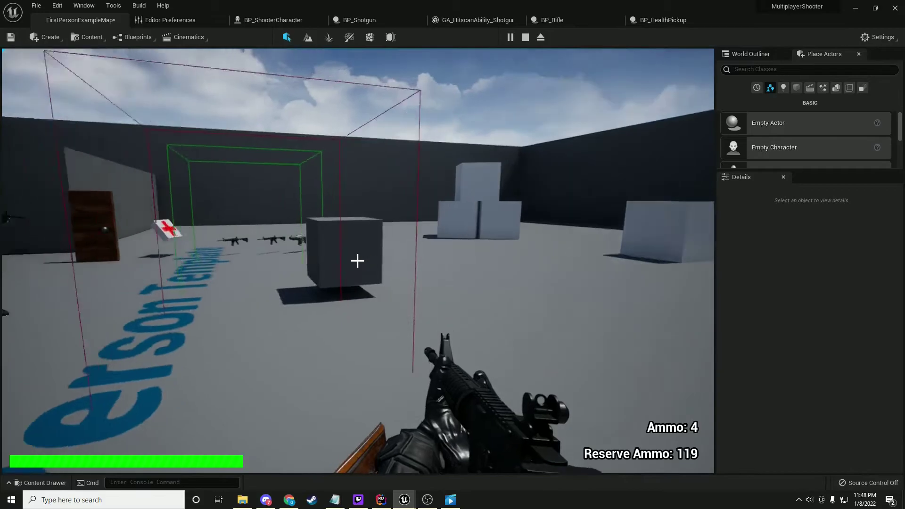
key("a")
key("d")
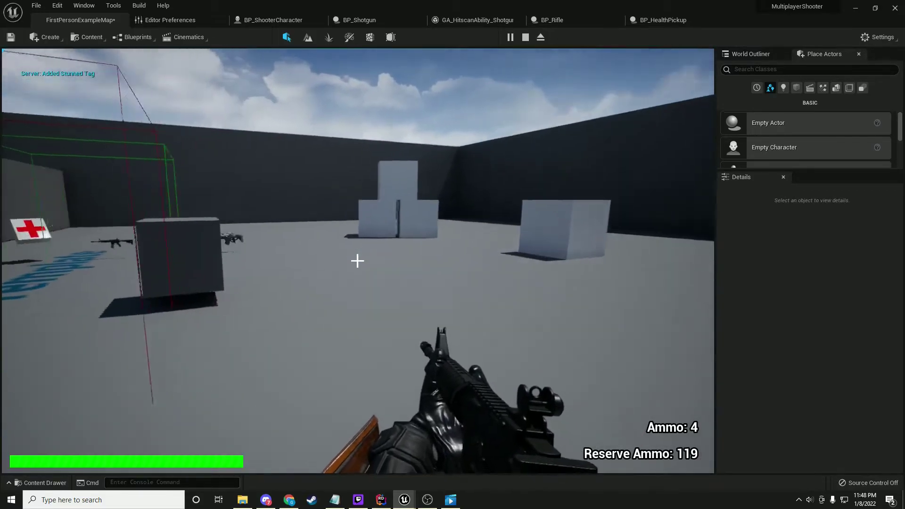
key("a")
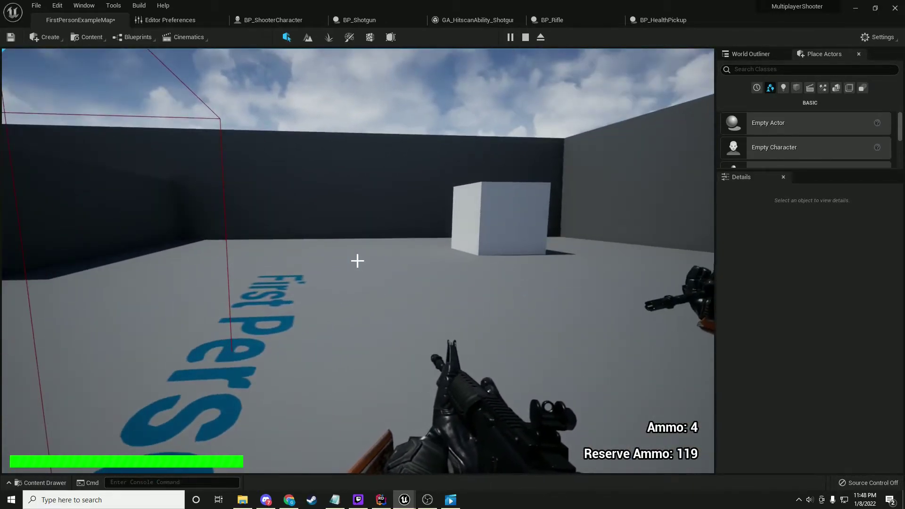
Step: Eject from the player, switch to the Client 2 preview window, and fire two rifle rounds there
key("F8")
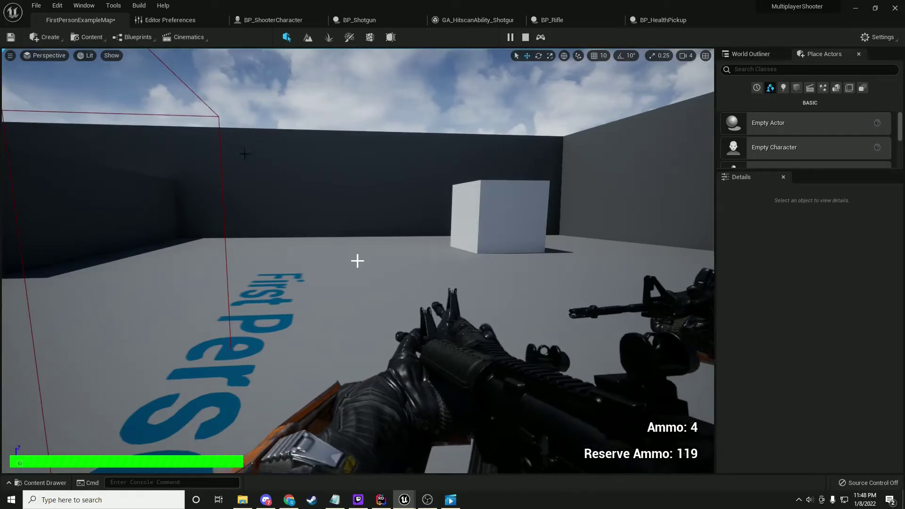
key("alt+Tab")
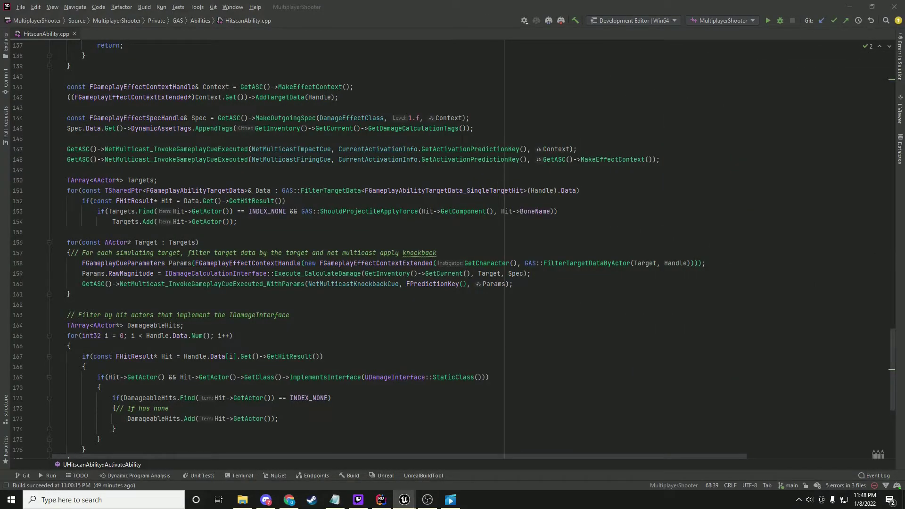
left_click_drag(1, 40, 429, 2)
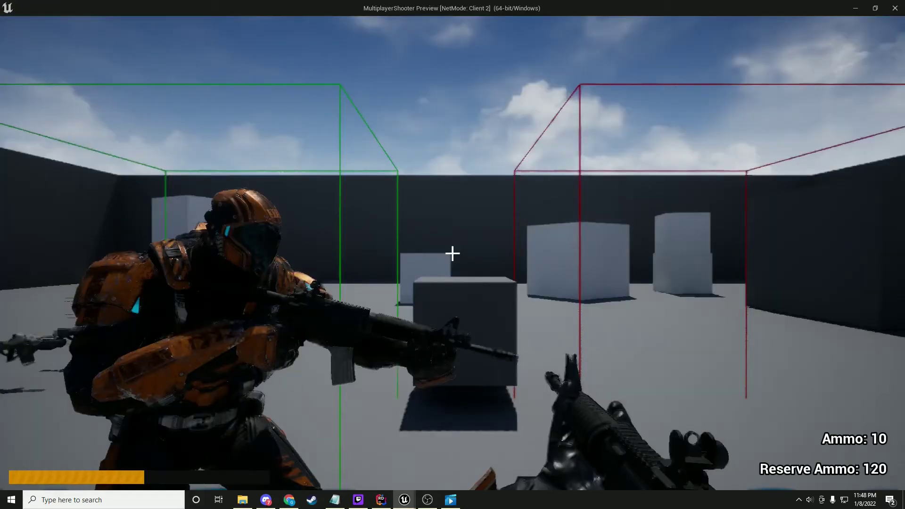
left_click(452, 254)
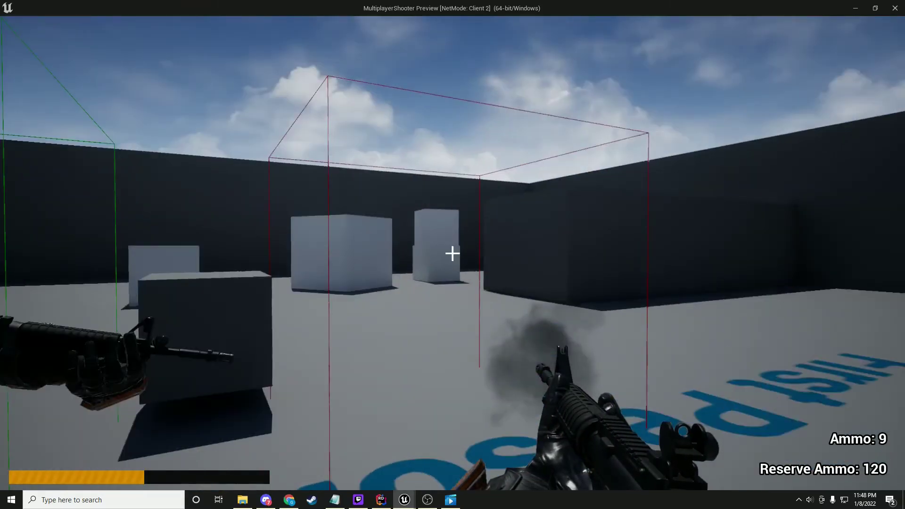
left_click(453, 253)
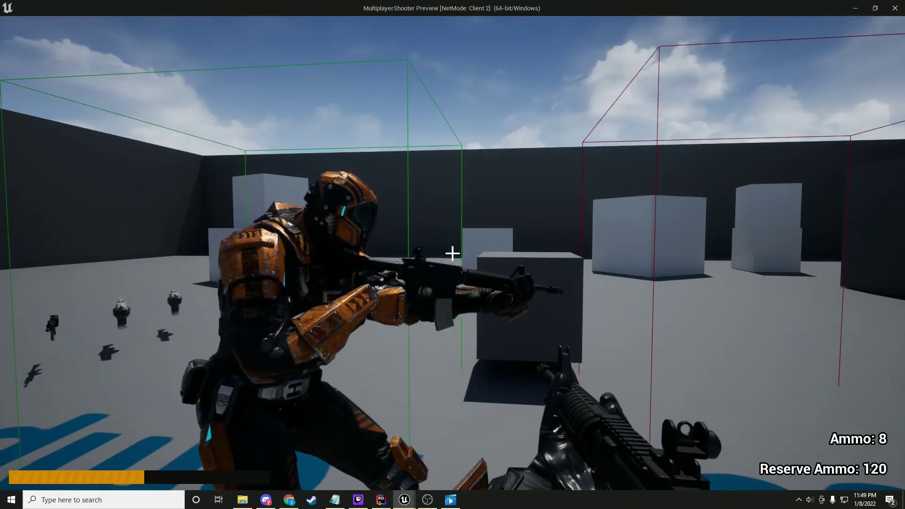
Step: Return to the Unreal editor, retake control of the player, and briefly eject to inspect the BP_Test cube's details
key("alt+Tab")
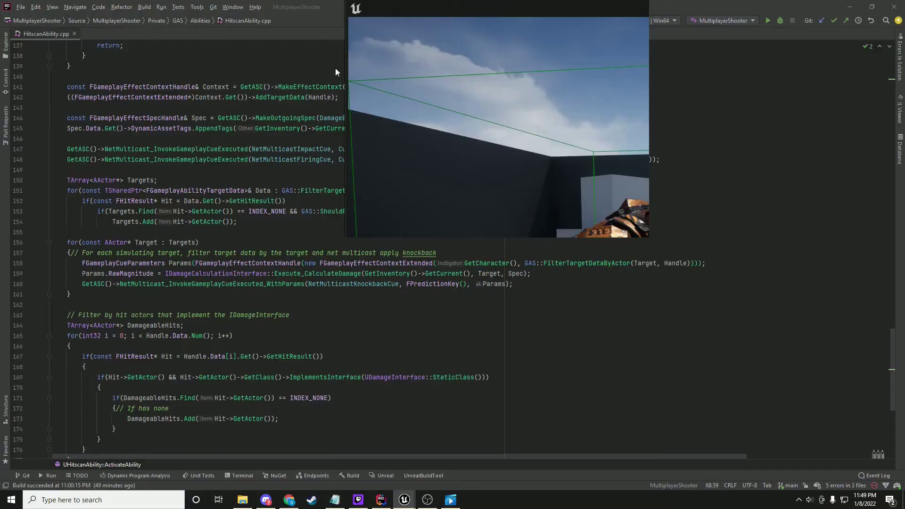
key("alt+Tab")
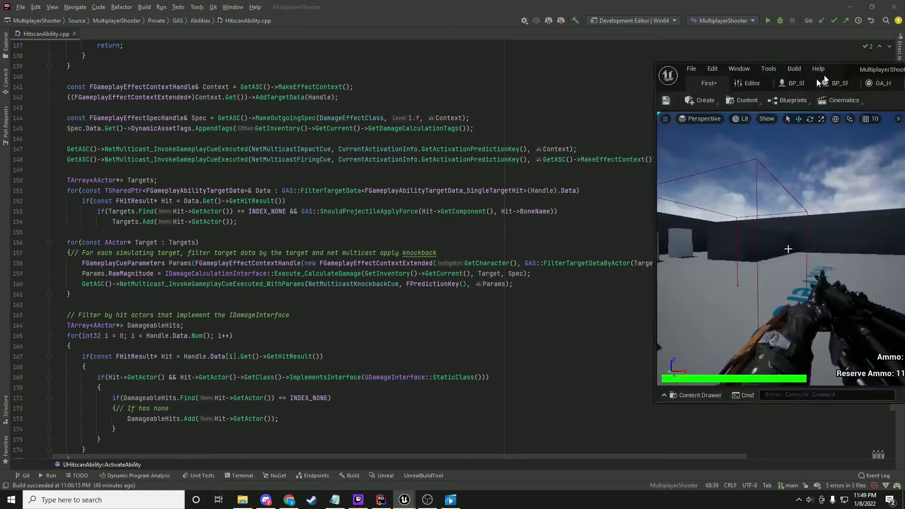
key("F8")
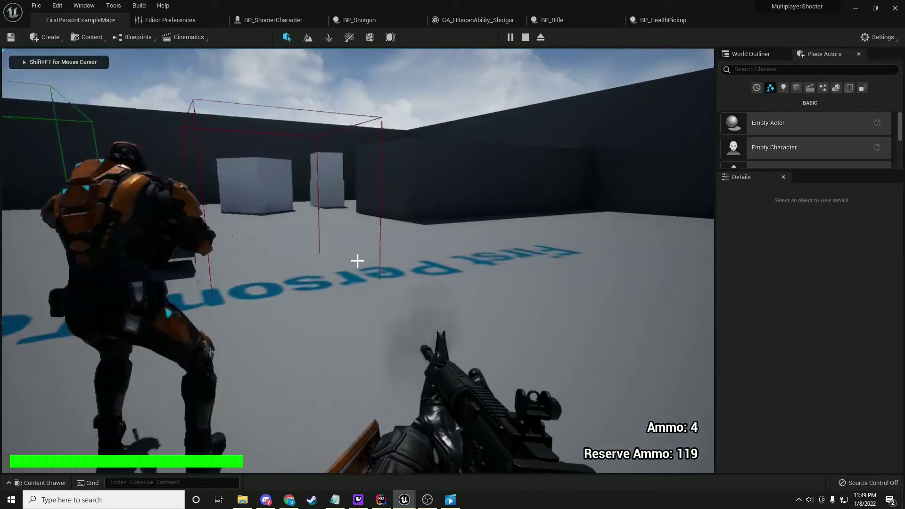
key("F8")
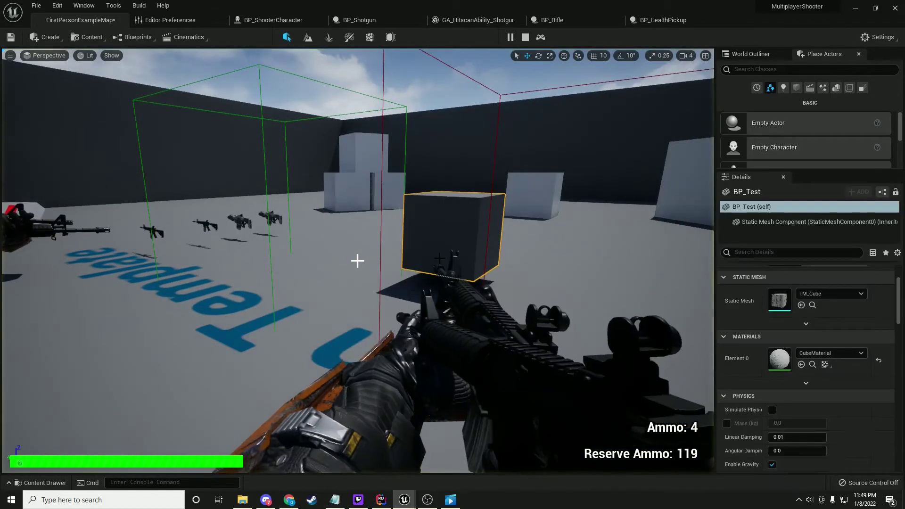
key("F8")
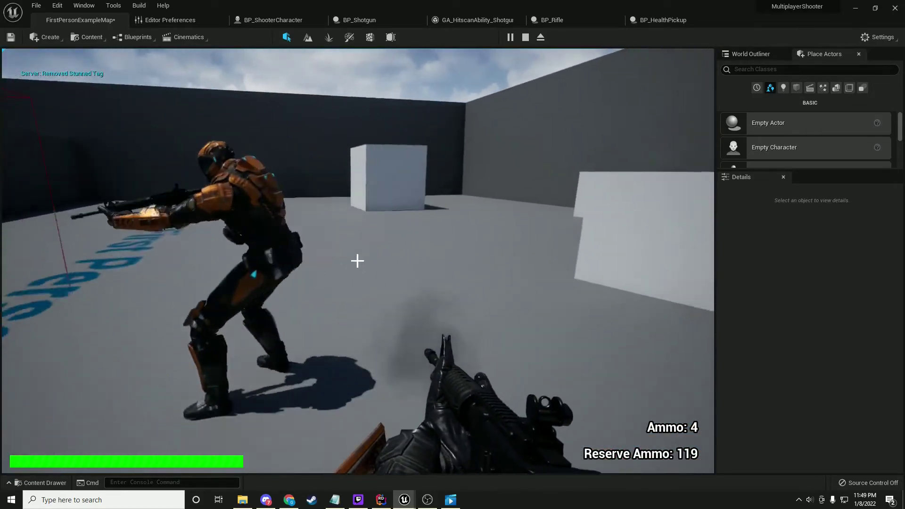
Step: Fire the rifle's remaining four rounds and reload it
left_click(357, 261)
left_click(357, 261)
left_click(358, 261)
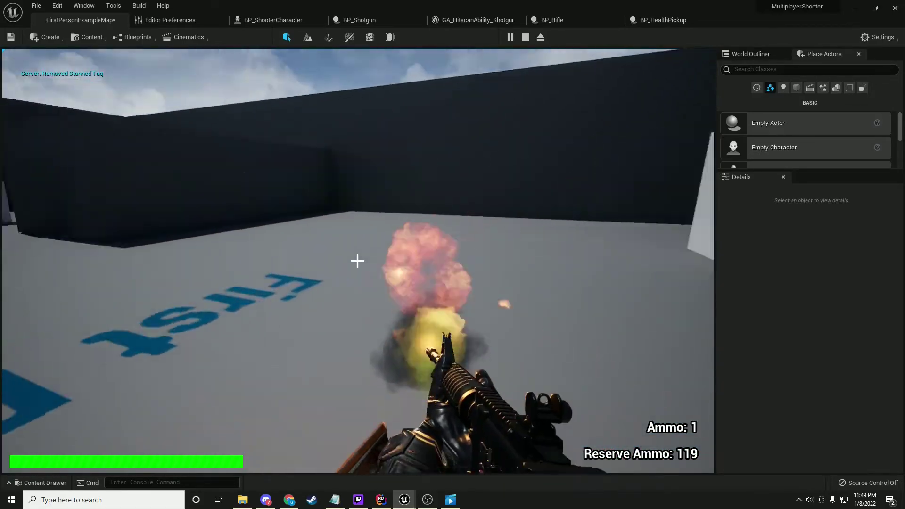
left_click(358, 260)
key("r")
key("r")
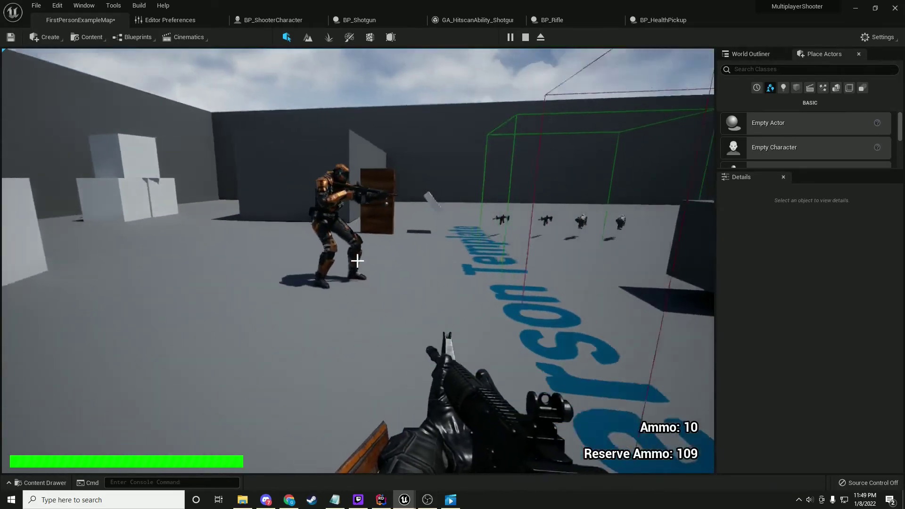
Step: Walk to the wooden door beside the health pickup and trigger its close interaction
key("w")
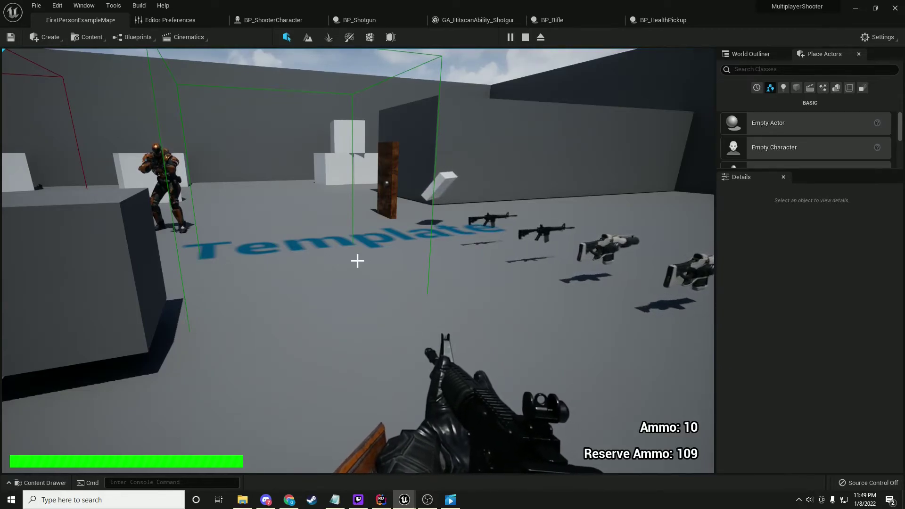
key("w")
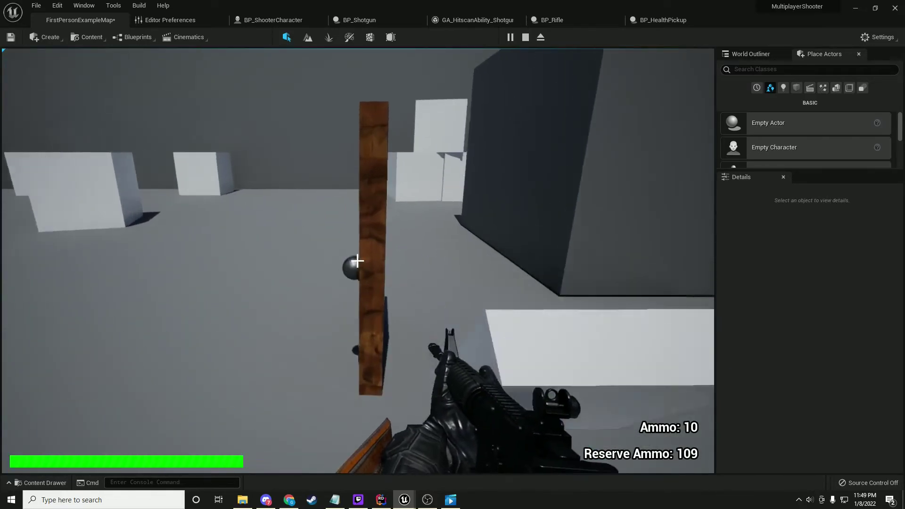
key("a")
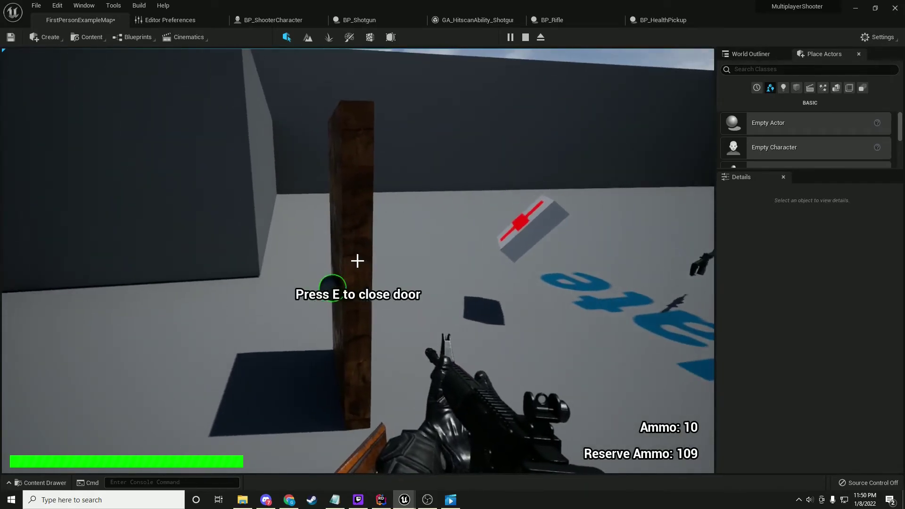
key("e")
Step: Walk past the health pickup and around the grey cube to view the weapon pickups and outlined volumes
key("w")
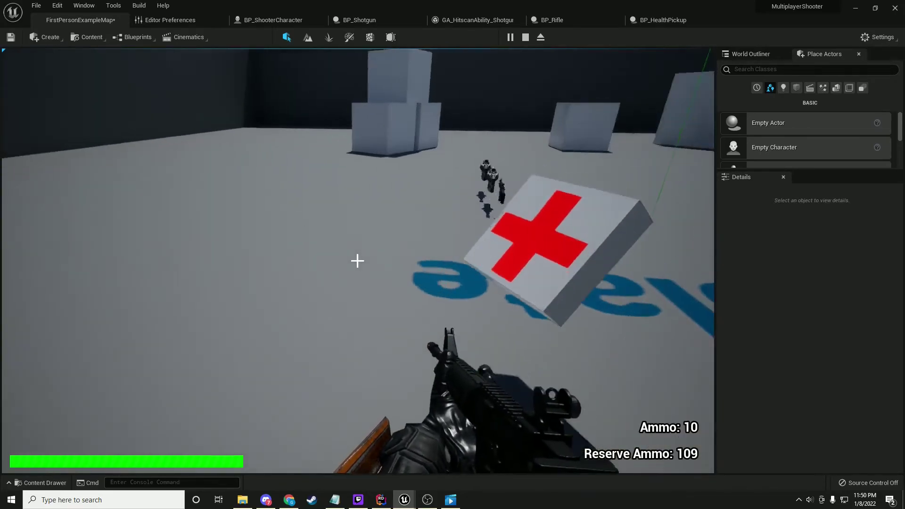
key("w")
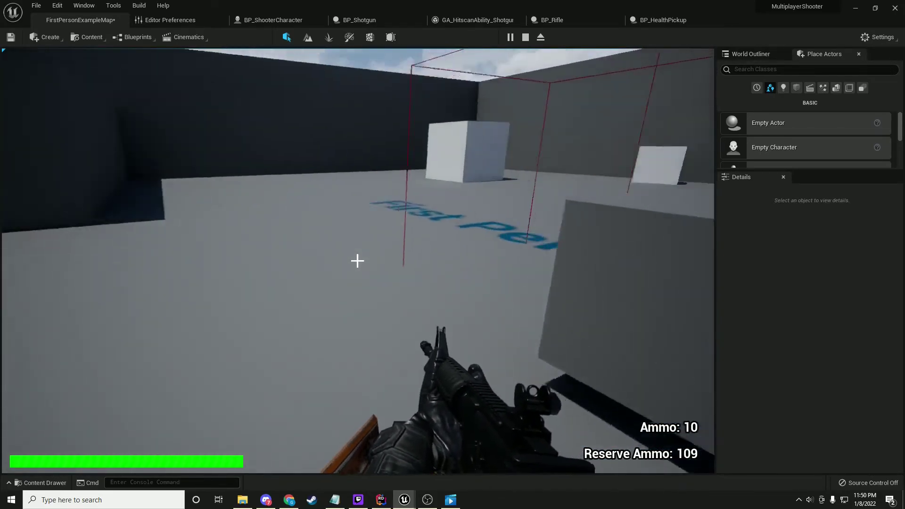
key("d")
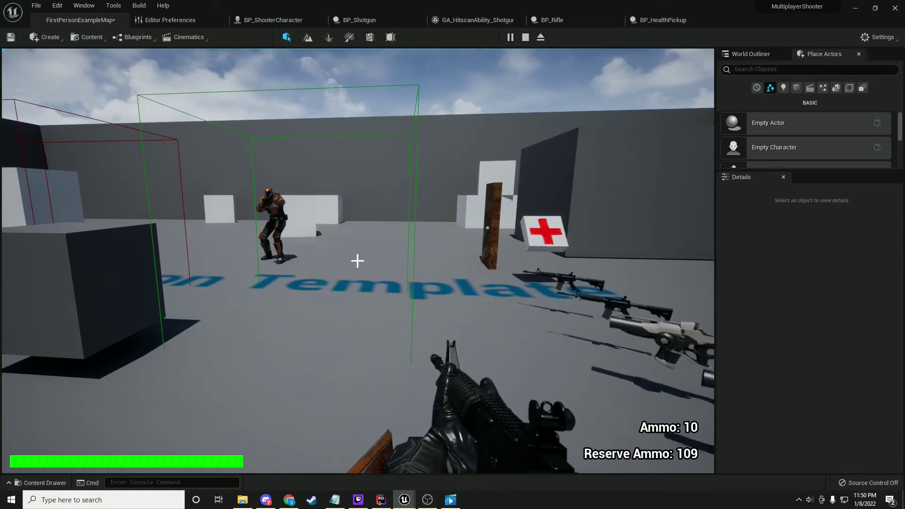
Step: Walk around near the grey cube and aim at the Super Shotgun in the row of weapon pickups to view its equip prompt
key("w")
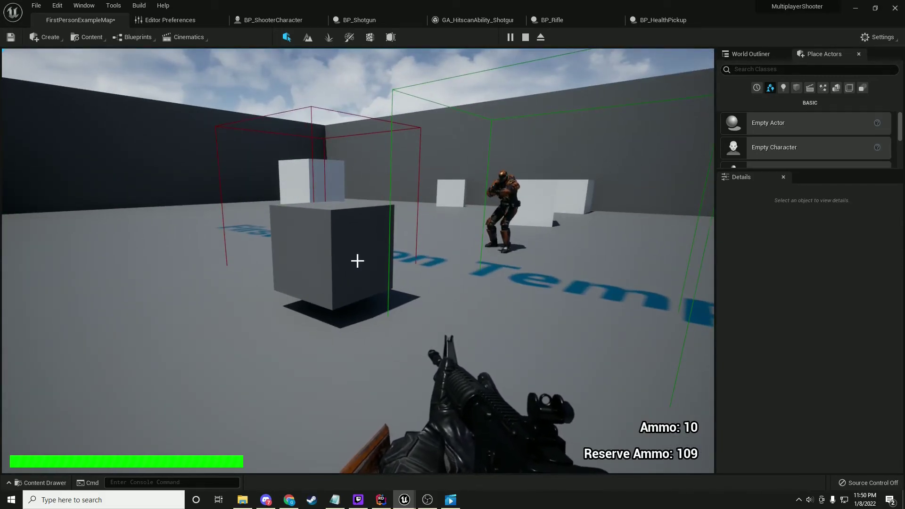
key("s")
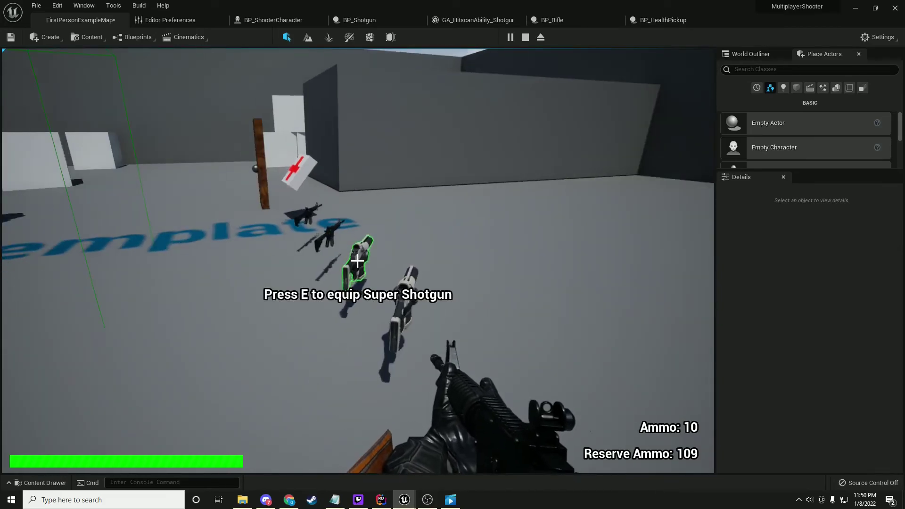
key("s")
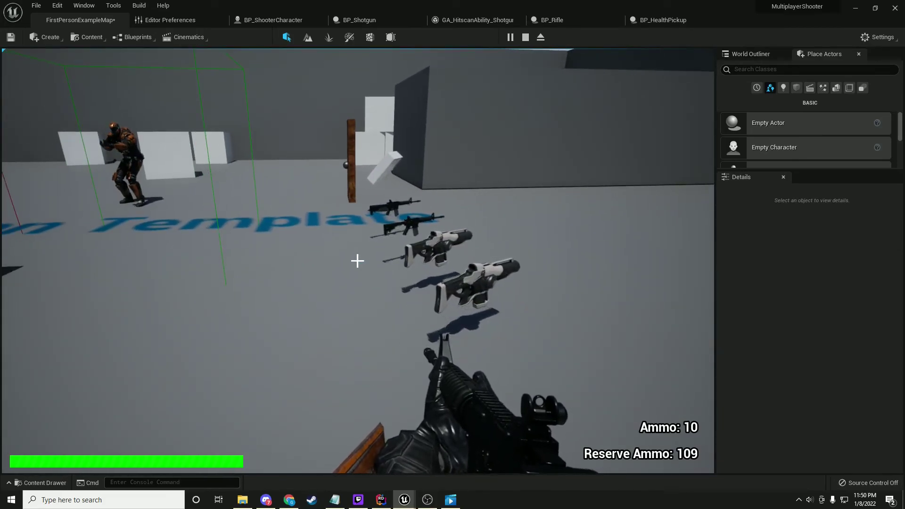
key("a")
key("w")
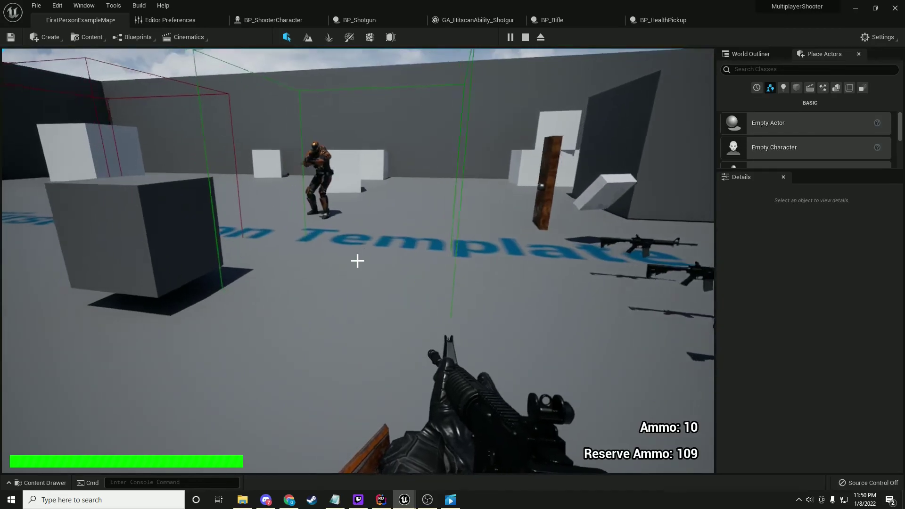
Step: Move around beside the grey cube to view the enemy and outlined volumes, and approach the rifle pickups near the health pickup
key("a")
key("d")
key("s")
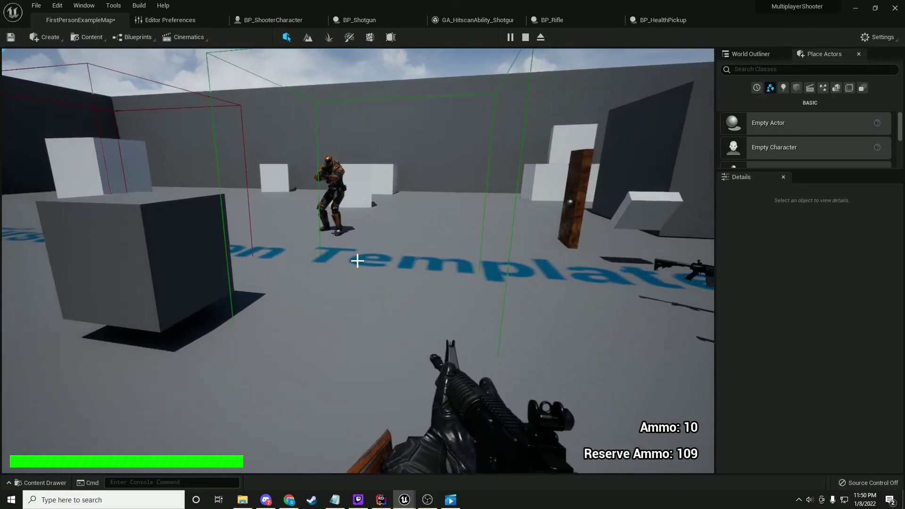
key("w")
key("s")
key("w")
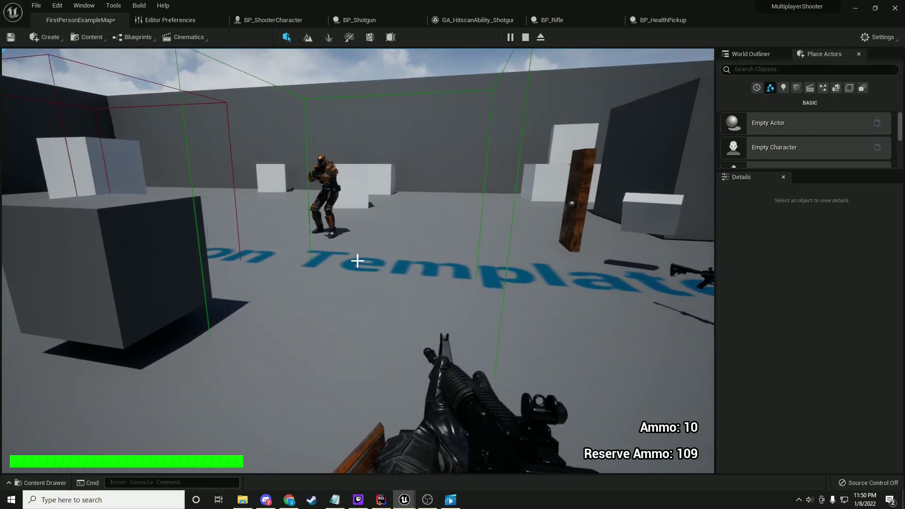
key("a")
key("d")
key("s")
key("a")
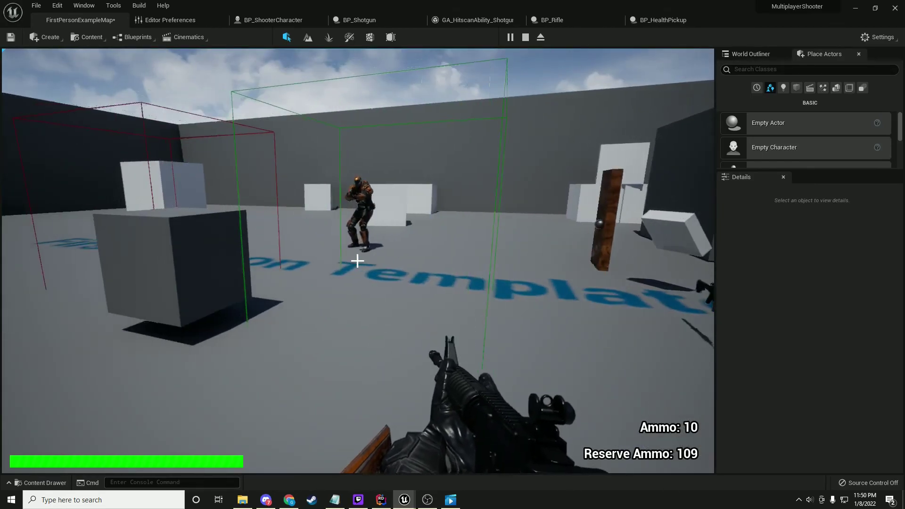
key("w")
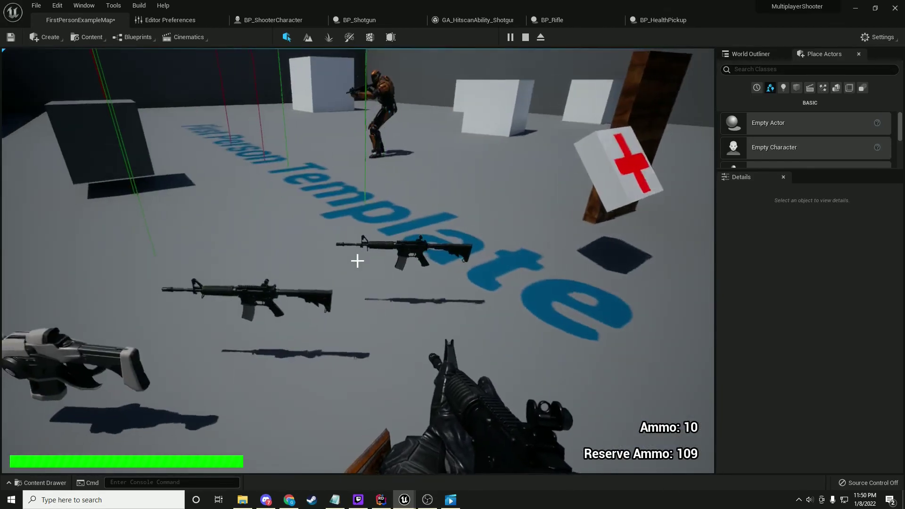